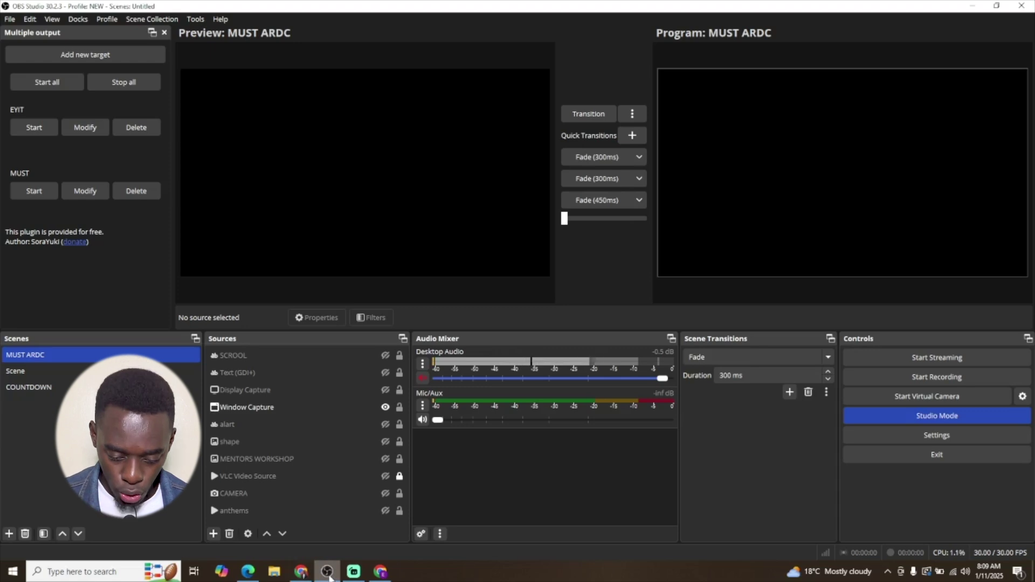
Step: Minimize OBS and load timeanddate.com/clocks/free.html in Chrome's new tab
left_click(327, 574)
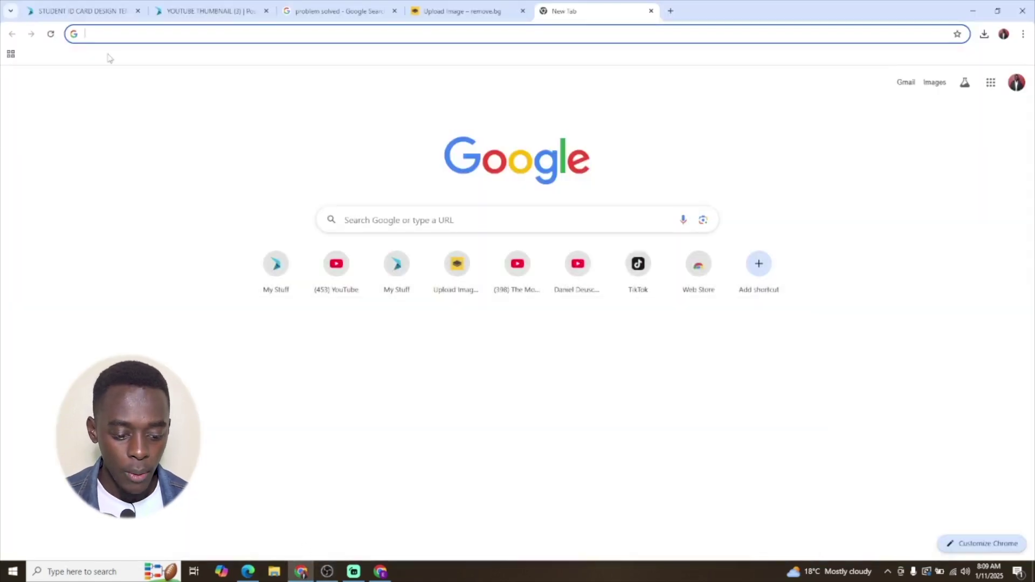
left_click(124, 36)
type("https://www.timeanddate.com/clocks/free.html")
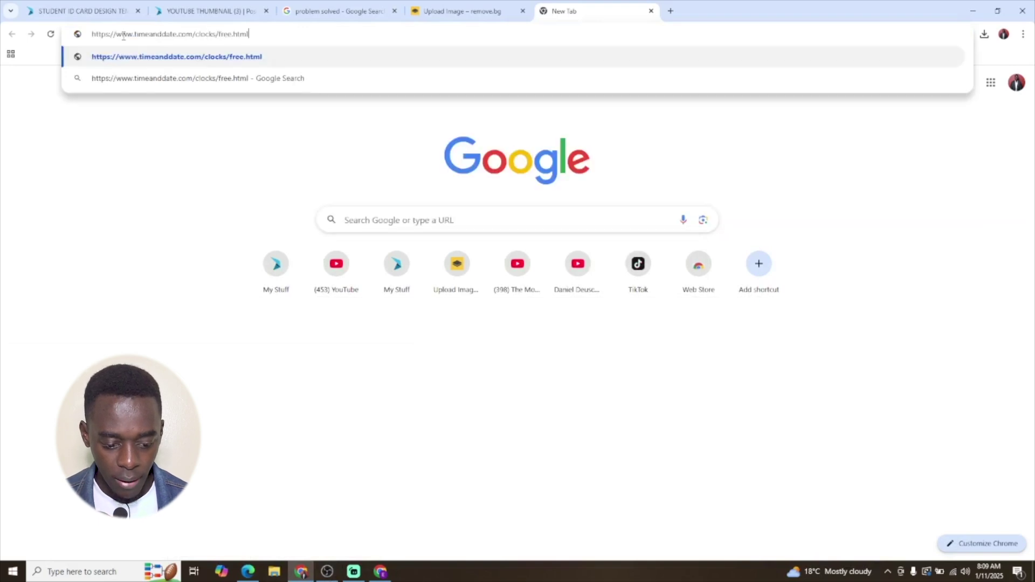
key("Return")
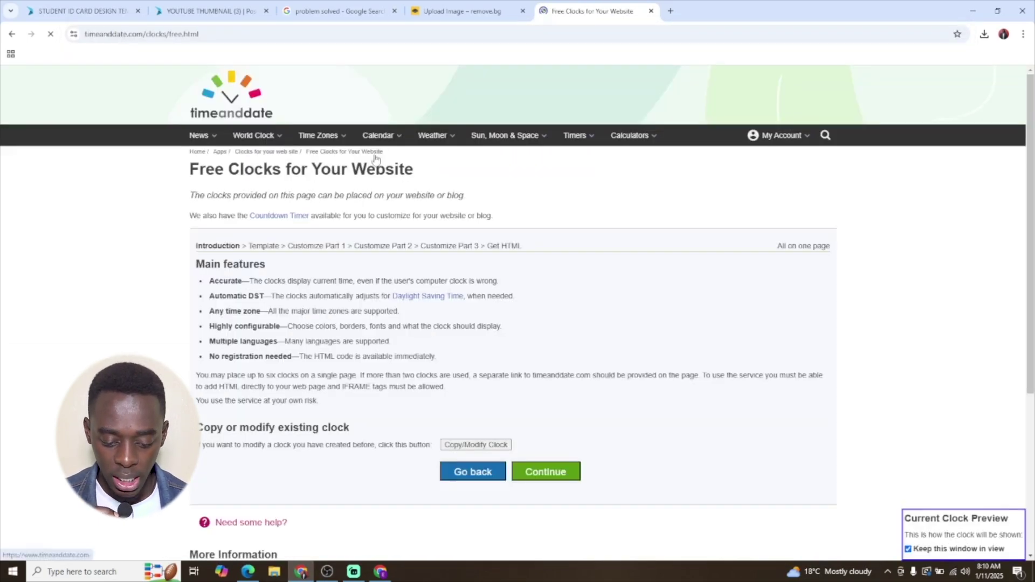
scroll(407, 173, "down", 1)
scroll(406, 173, "down", 1)
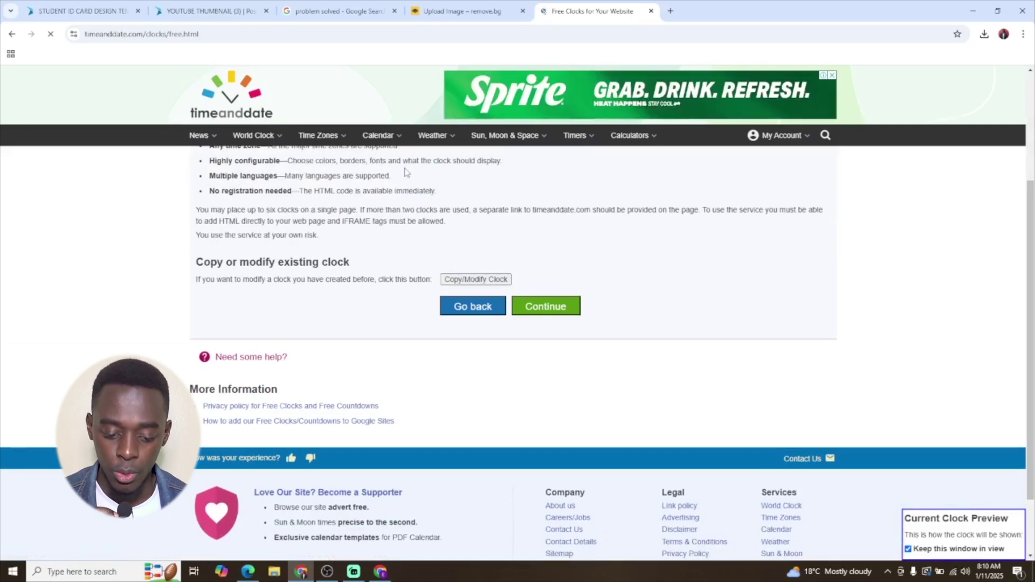
scroll(407, 173, "up", 1)
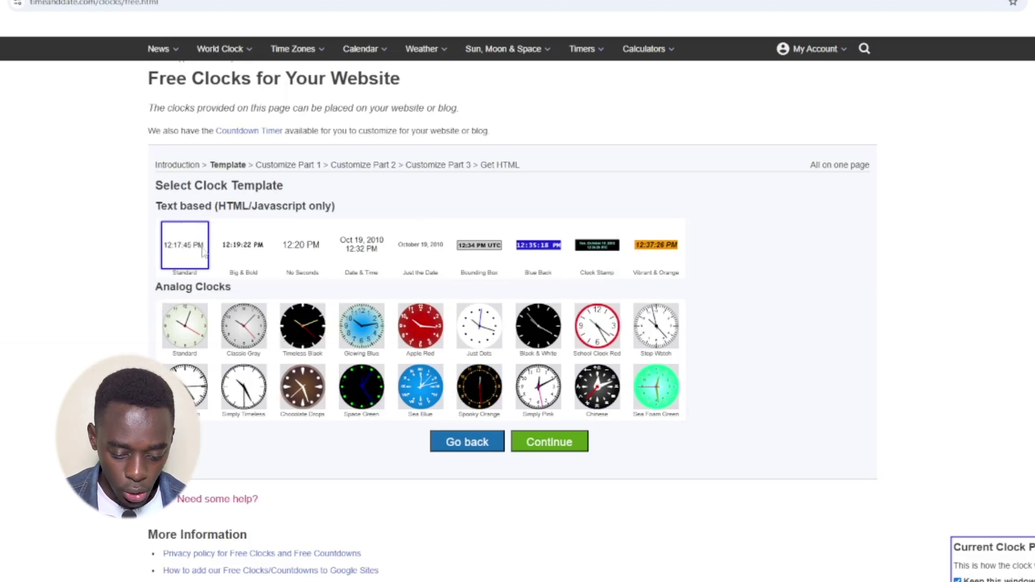
Step: Choose the No Seconds text clock template, previewing 8:10 am
left_click(305, 250)
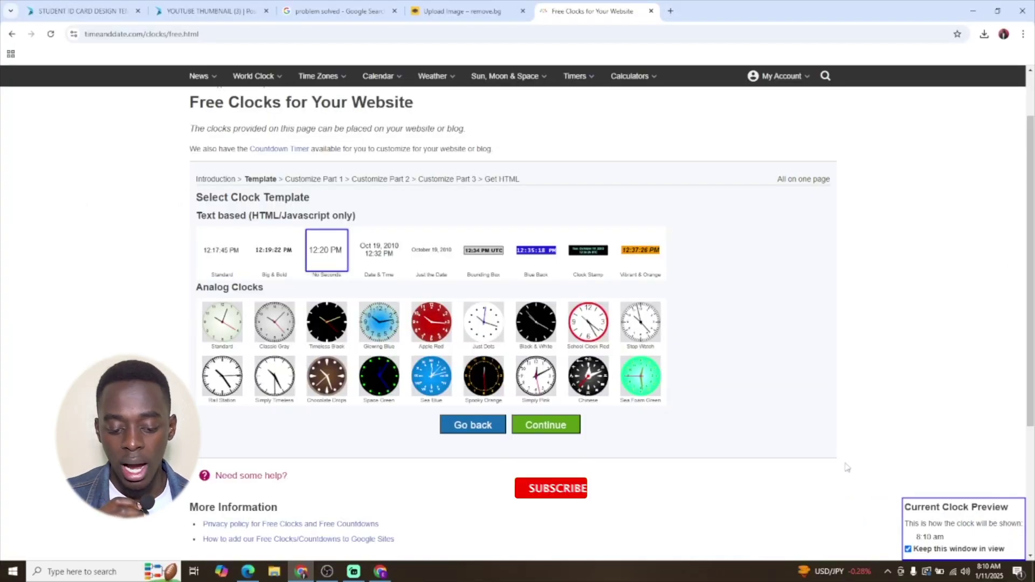
scroll(841, 453, "down", 2)
scroll(834, 438, "down", 1)
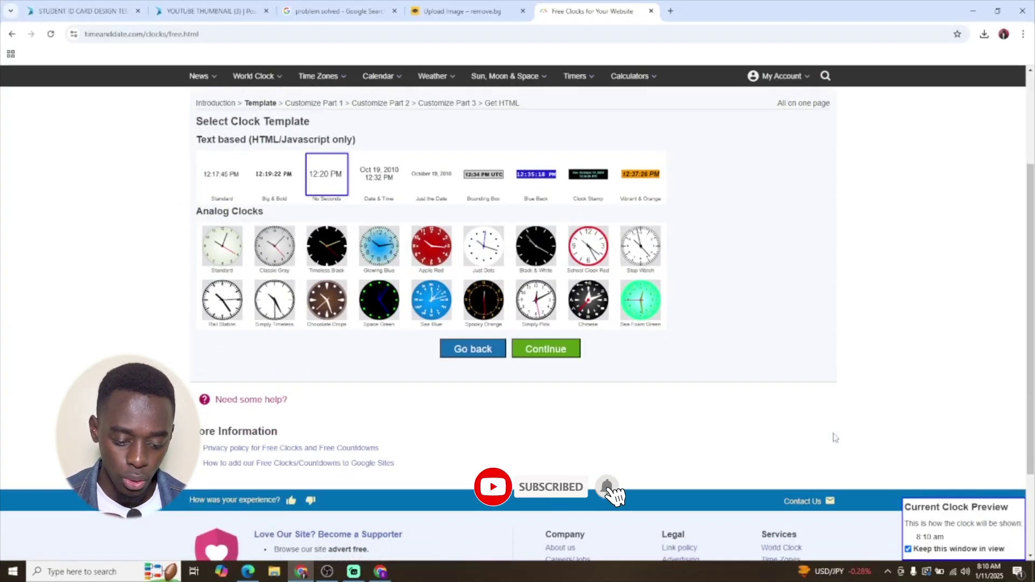
scroll(834, 436, "up", 2)
scroll(833, 437, "down", 3)
scroll(834, 437, "up", 2)
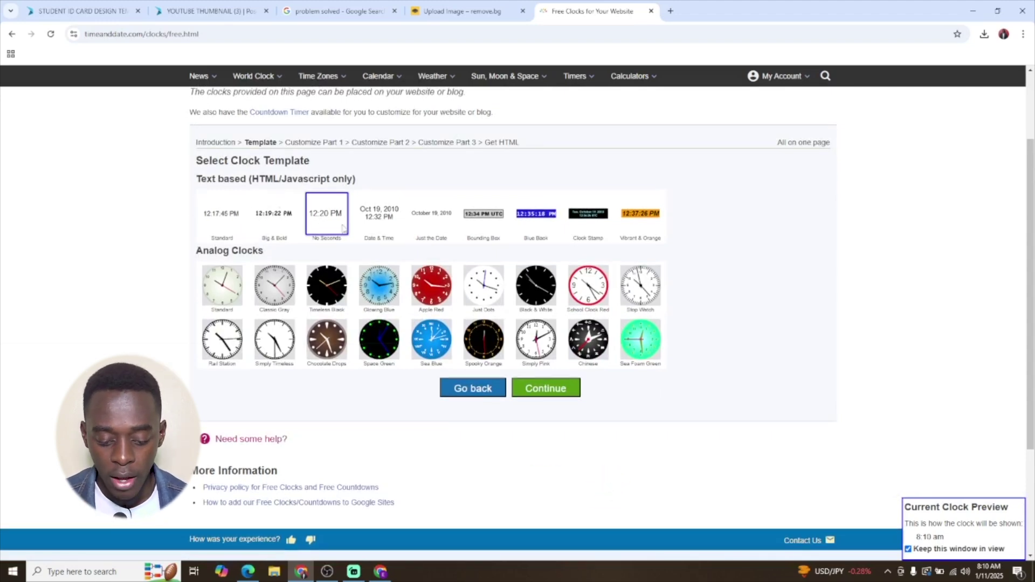
Step: Continue to Customize Part 1, showing Uganda - Kampala with time only
left_click(549, 392)
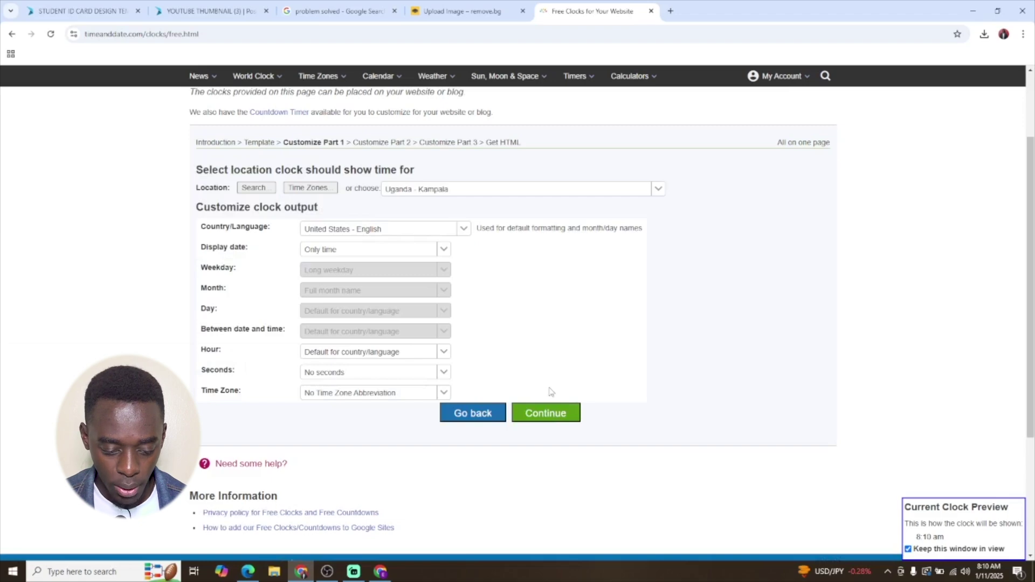
left_click(415, 193)
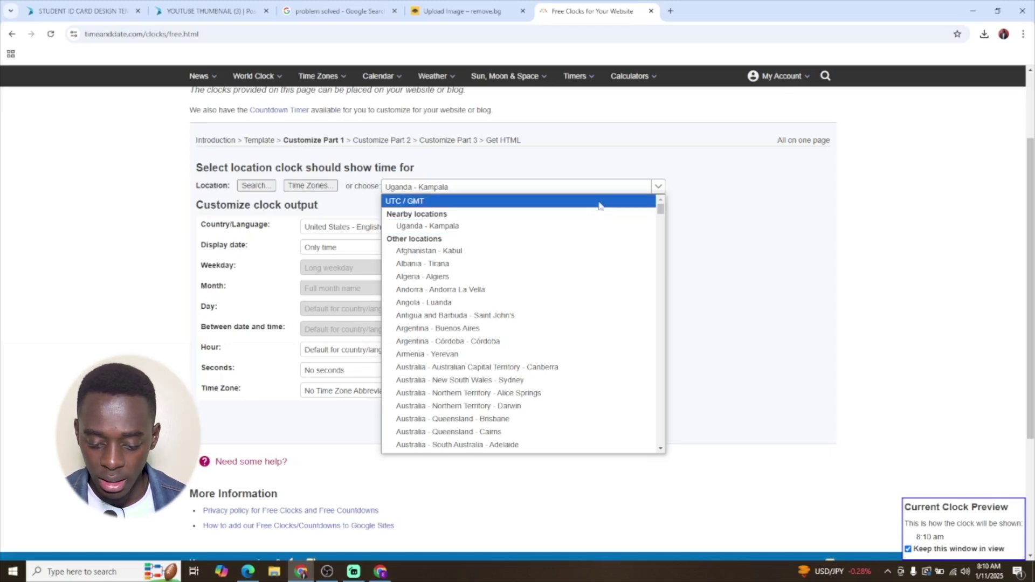
mouse_move(661, 212)
left_mouse_down()
mouse_move(655, 356)
mouse_move(765, 181)
left_mouse_up()
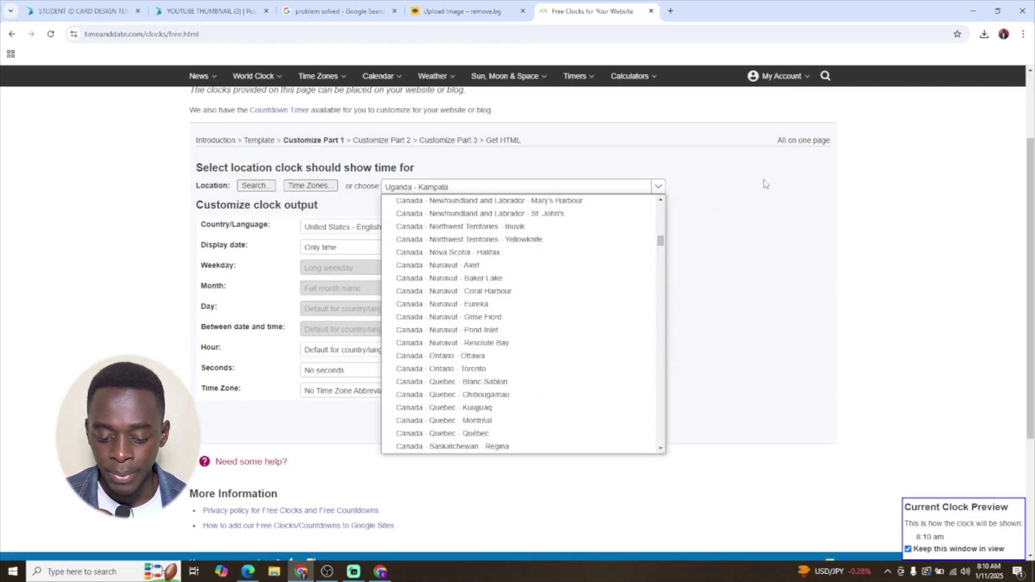
left_click(765, 181)
left_click(409, 231)
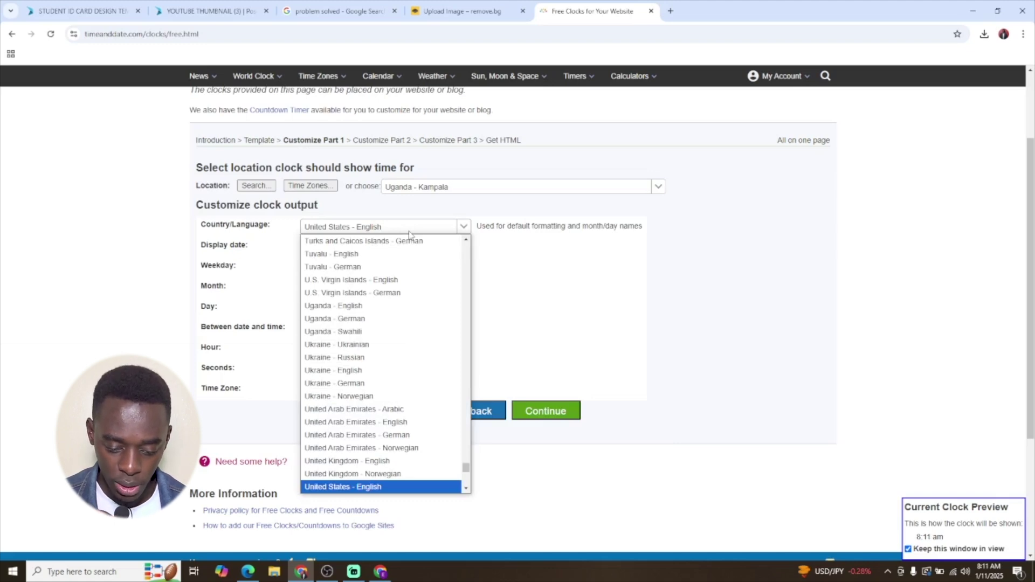
left_click(409, 231)
left_click(409, 230)
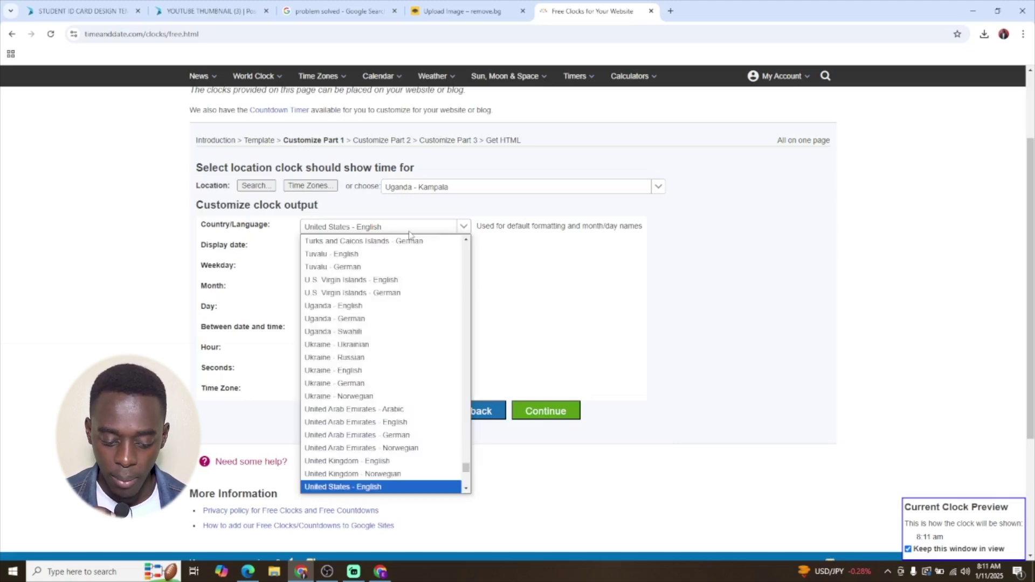
scroll(397, 380, "up", 3)
scroll(398, 405, "up", 2)
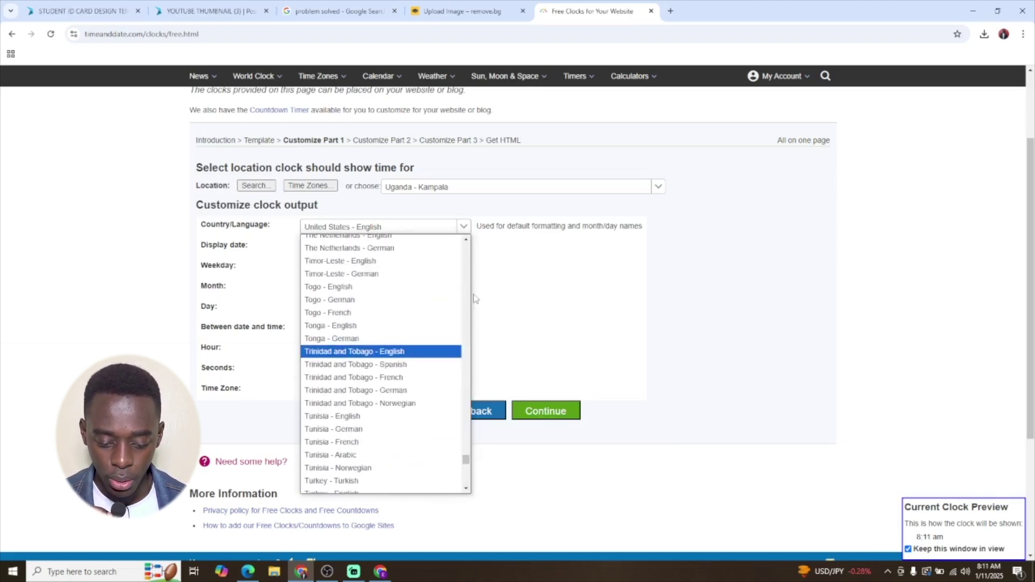
scroll(364, 330, "up", 5)
scroll(363, 330, "up", 5)
scroll(362, 331, "up", 5)
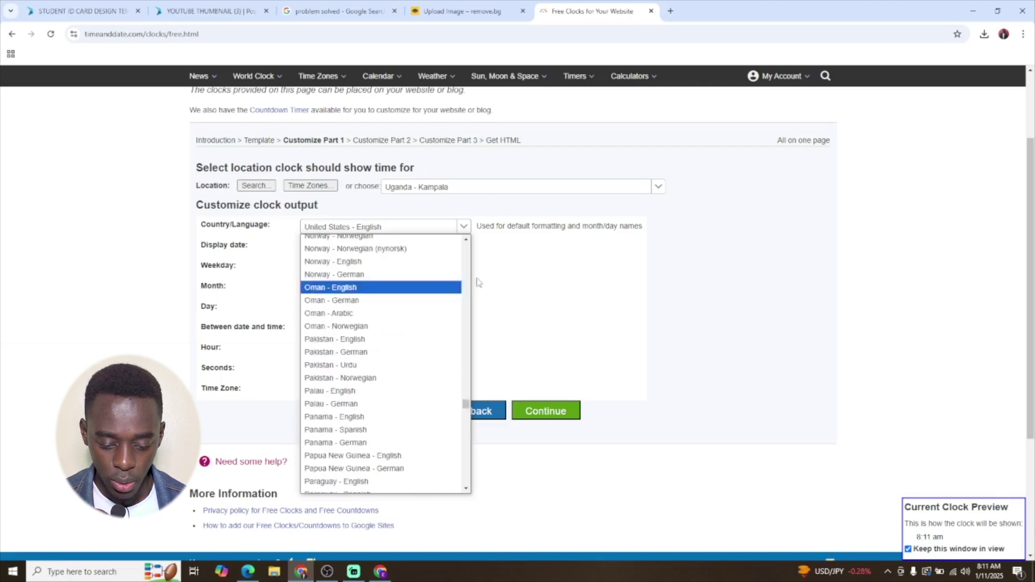
left_click(548, 279)
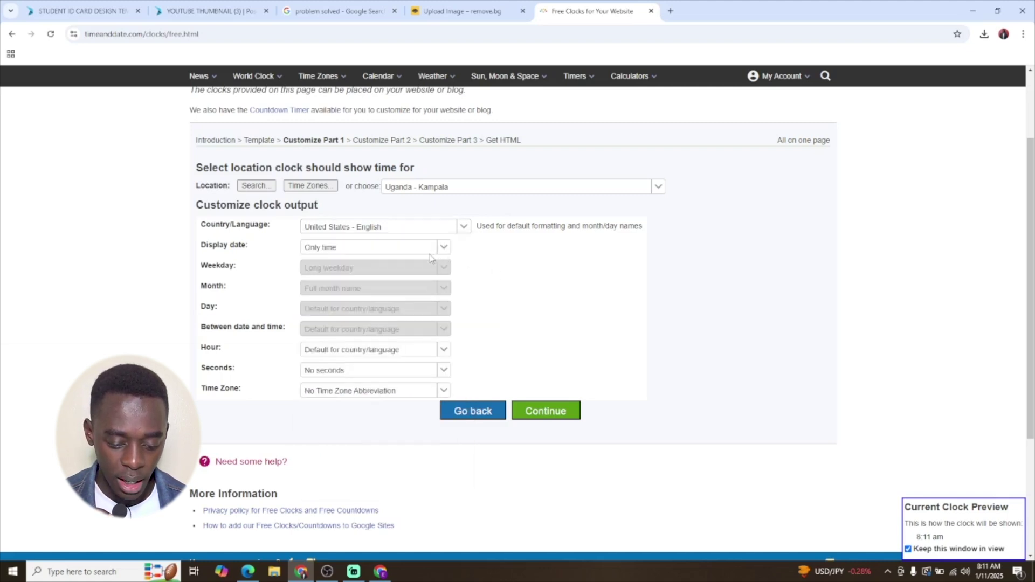
left_click(430, 253)
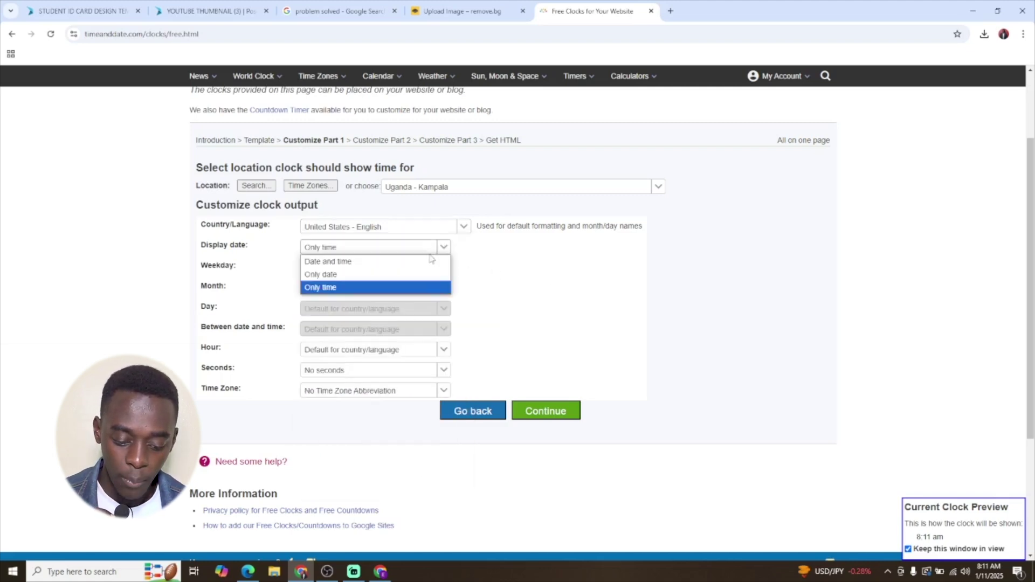
Step: Try date-and-time and date-only, then settle Display date on 'Only time'
left_click(390, 270)
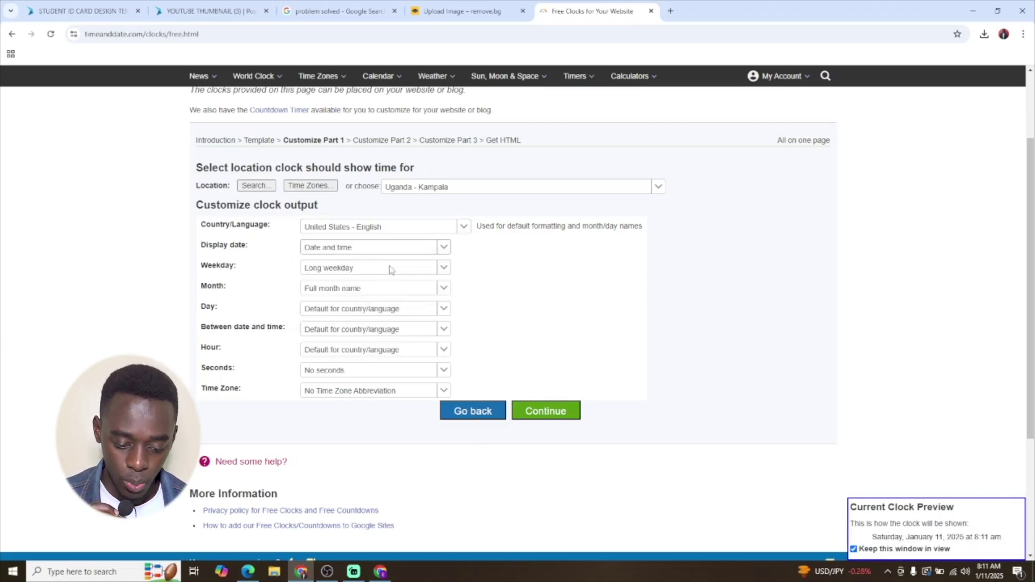
left_click(375, 249)
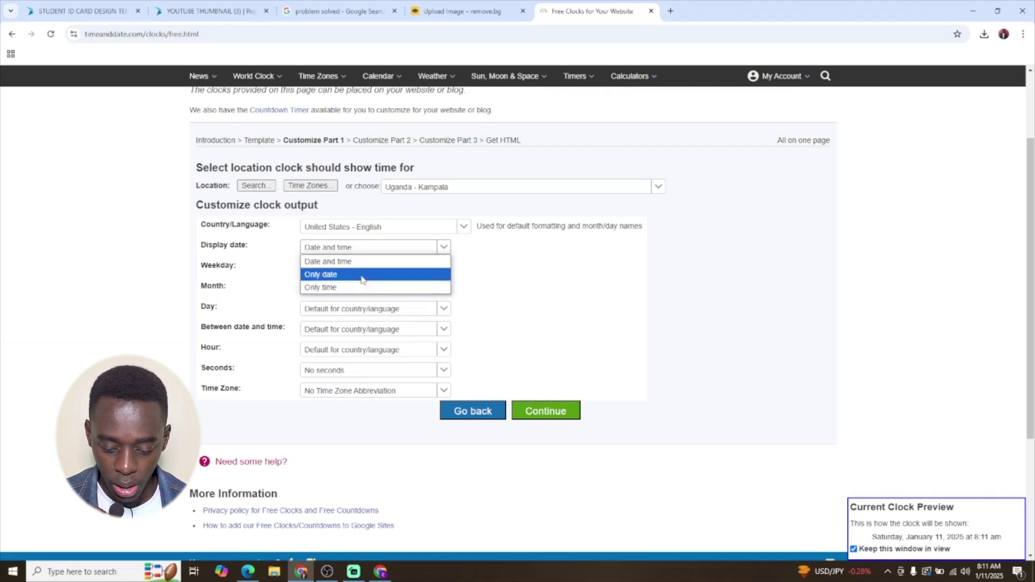
left_click(362, 274)
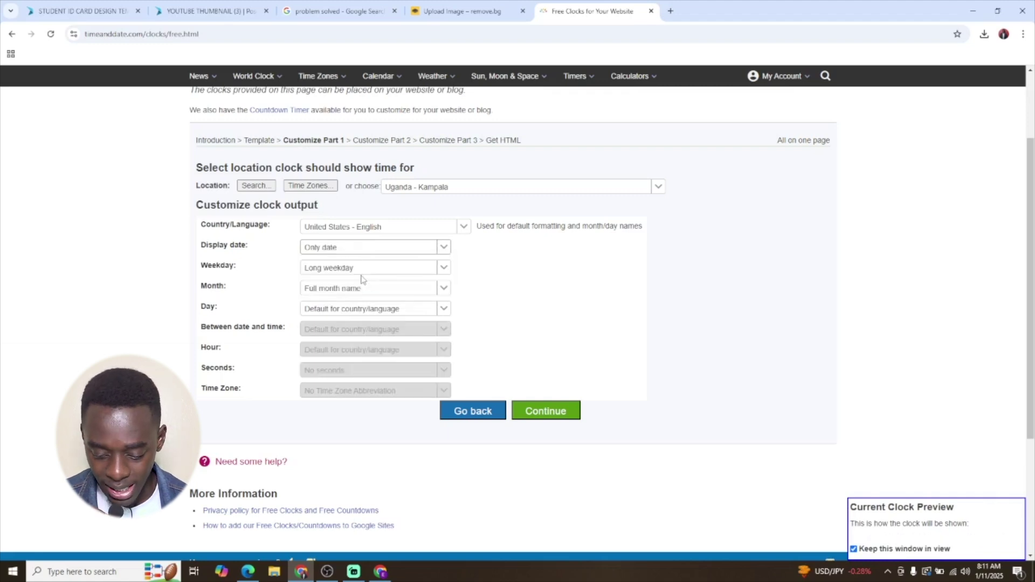
left_click(329, 253)
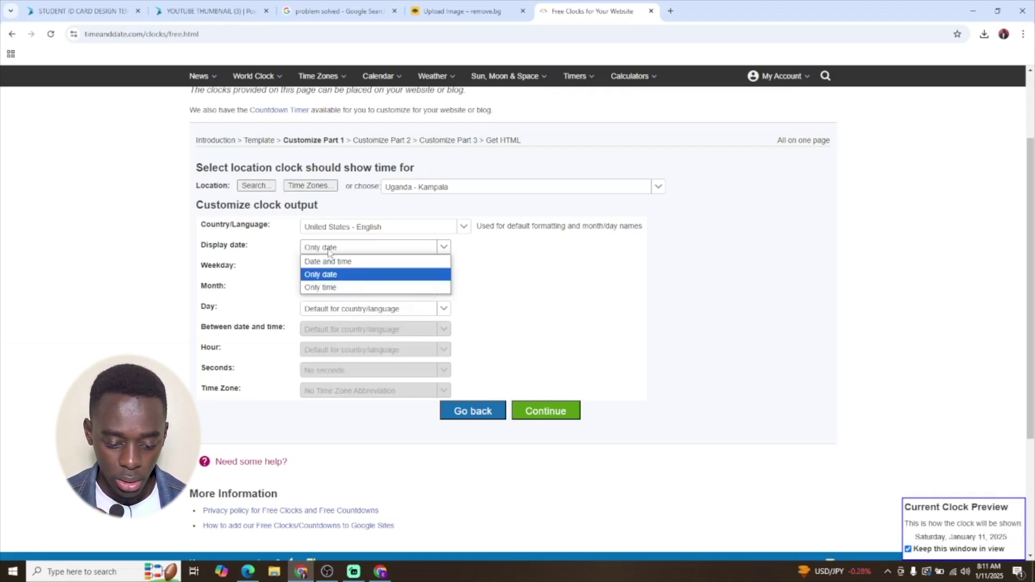
left_click(346, 287)
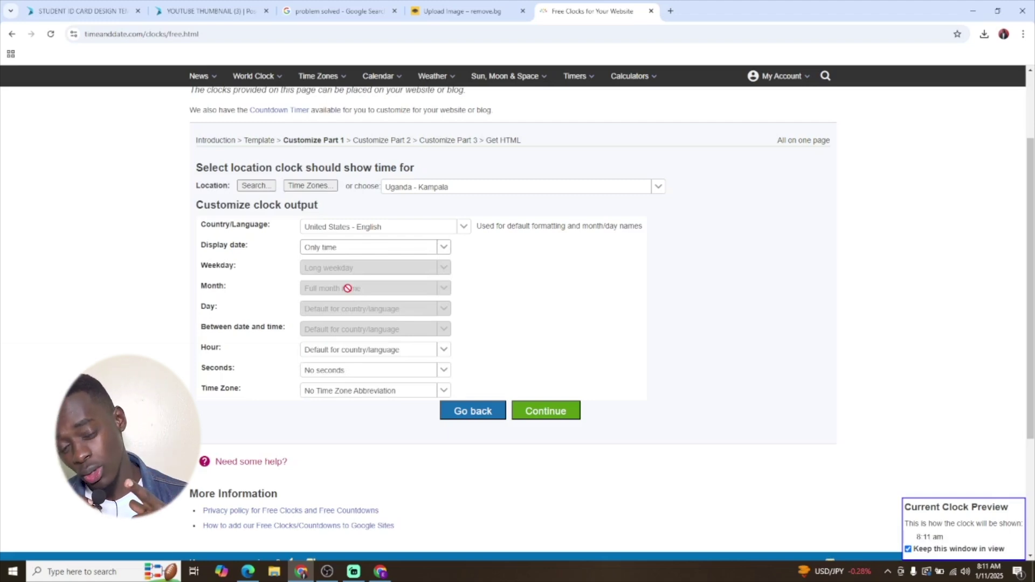
scroll(356, 291, "down", 2)
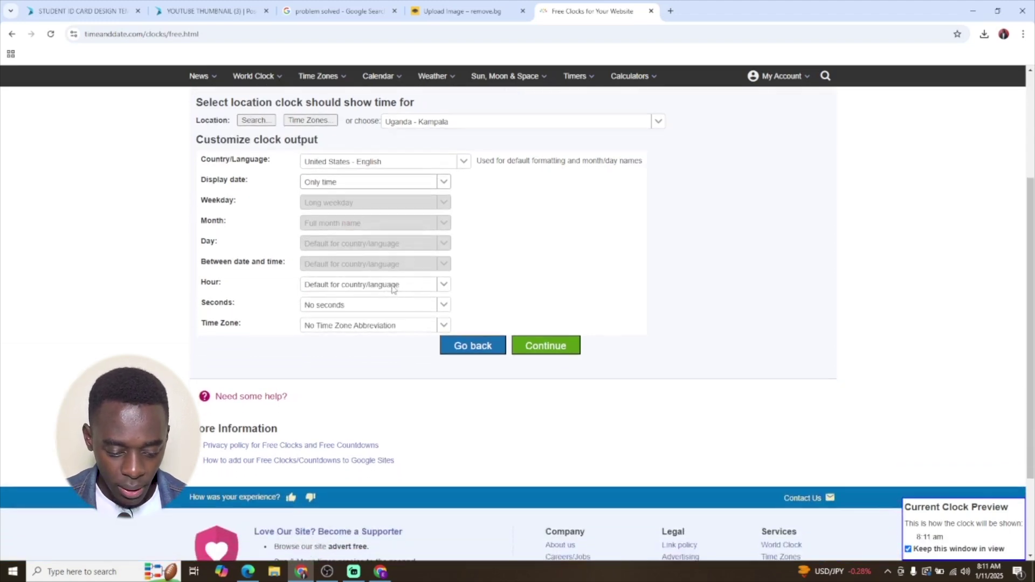
left_click(394, 289)
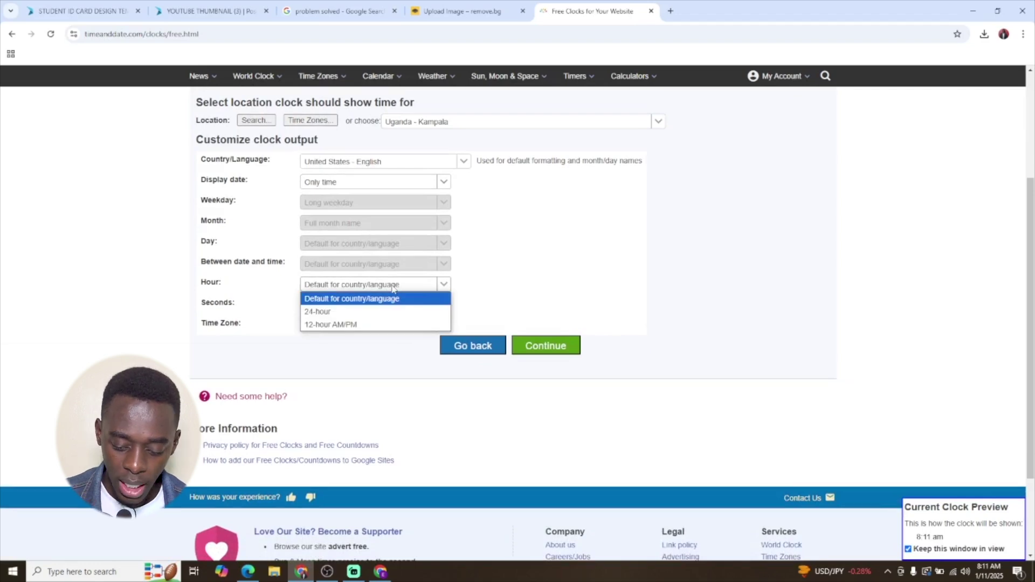
Step: Set the Hour format to 12-hour AM/PM after briefly trying 24-hour
left_click(375, 312)
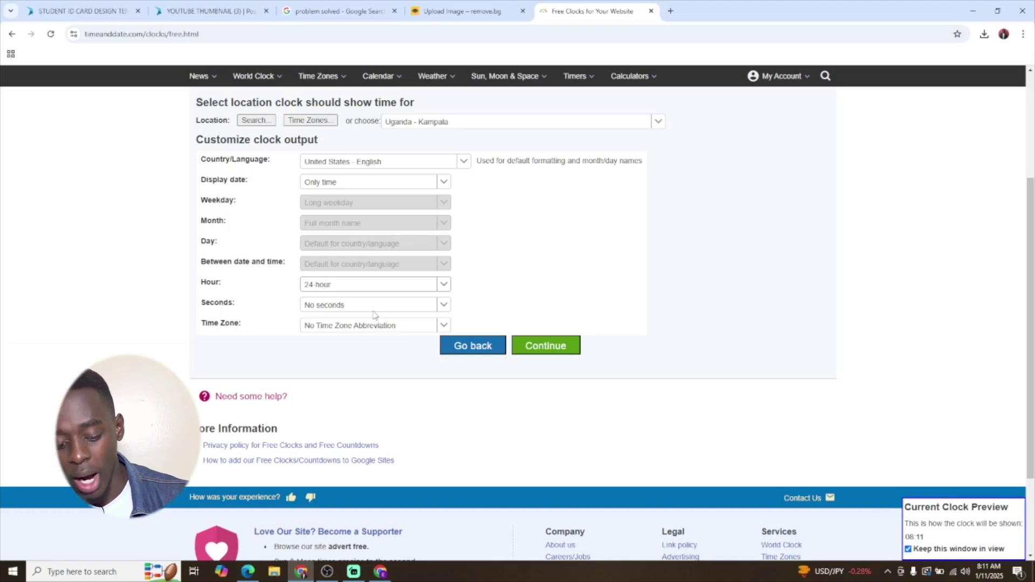
left_click(343, 292)
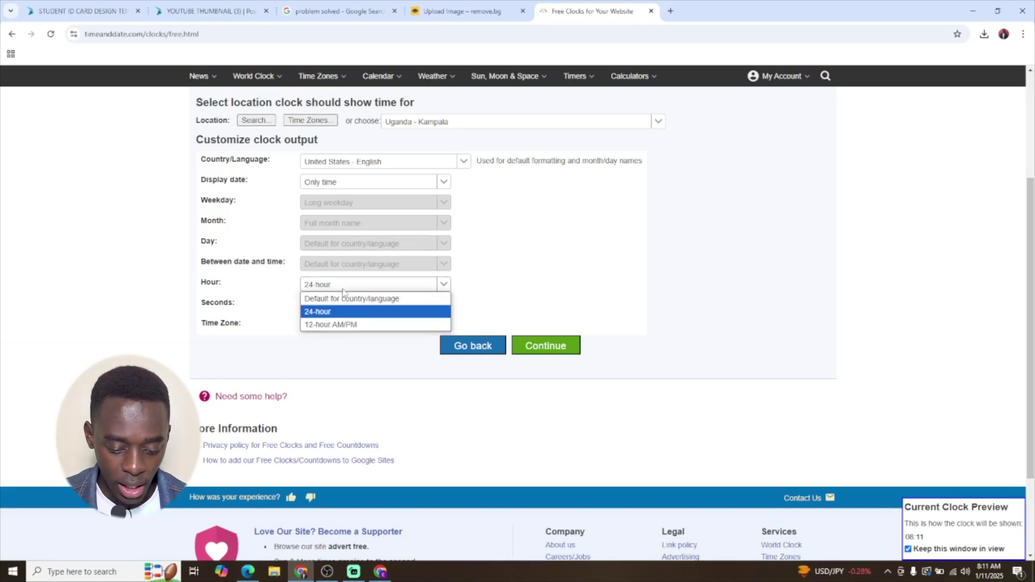
left_click(351, 326)
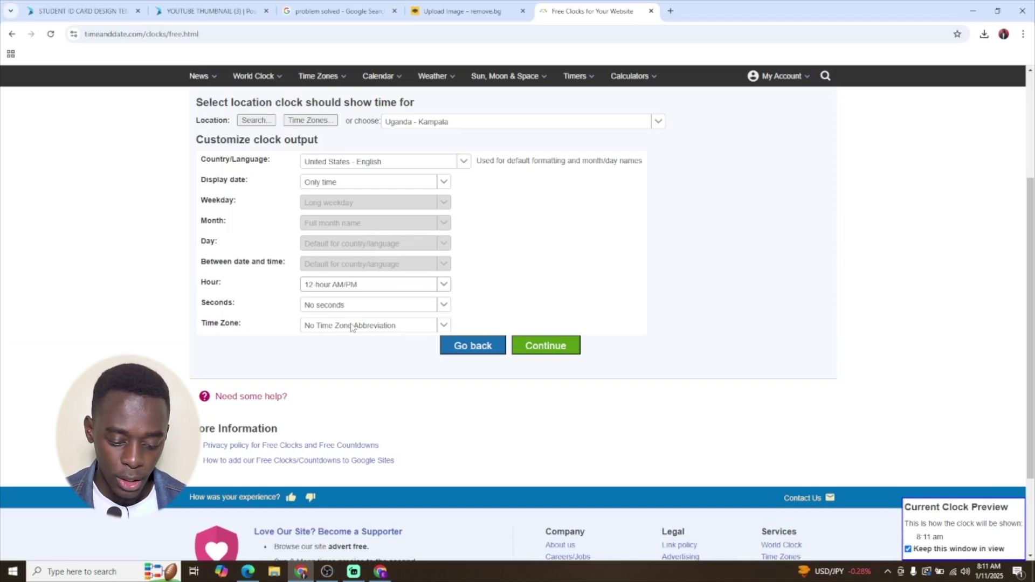
Step: Keep Seconds as 'No seconds' and Time Zone as 'No Time Zone Abbreviation'
left_click(404, 308)
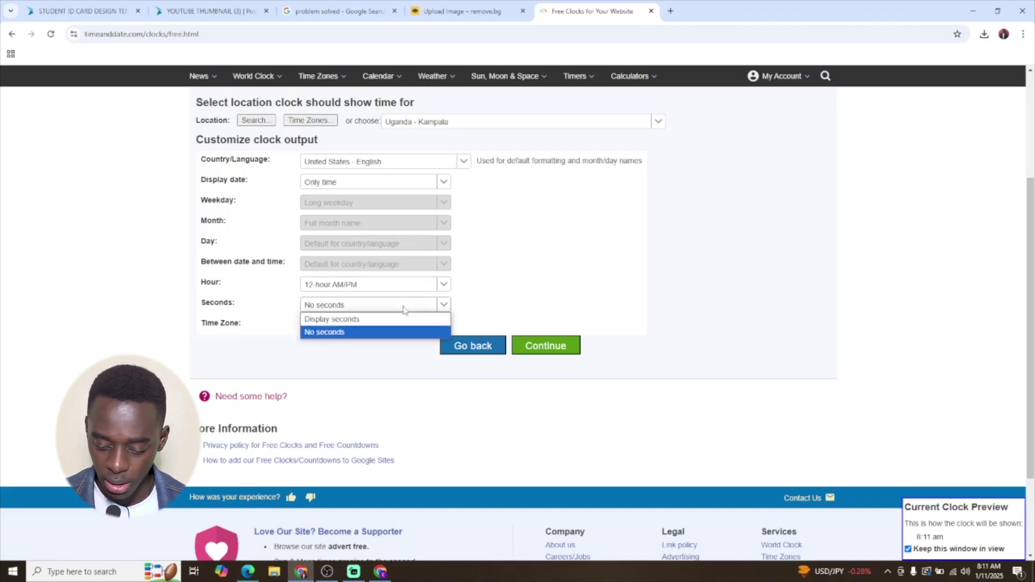
left_click(385, 301)
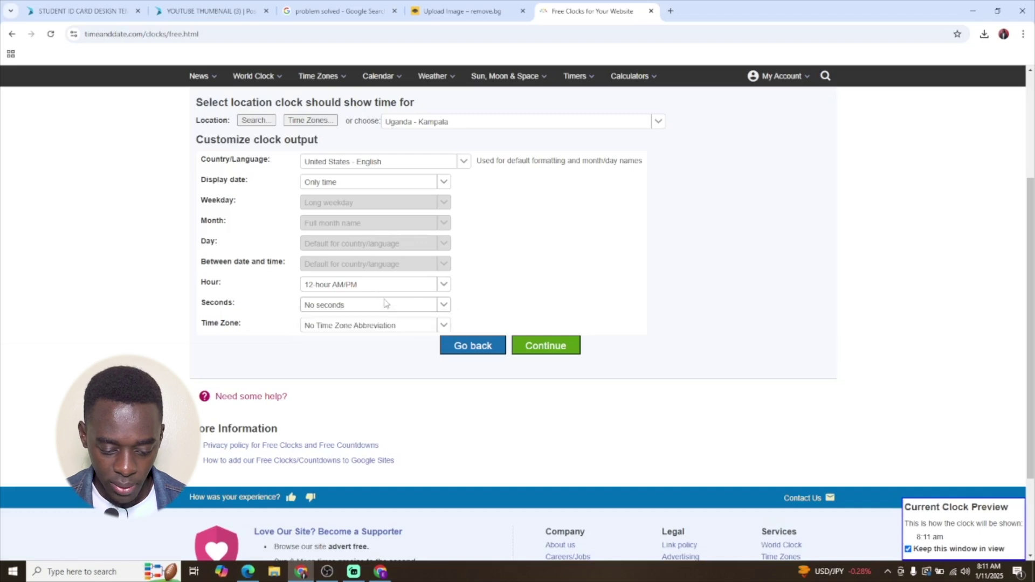
left_click(393, 327)
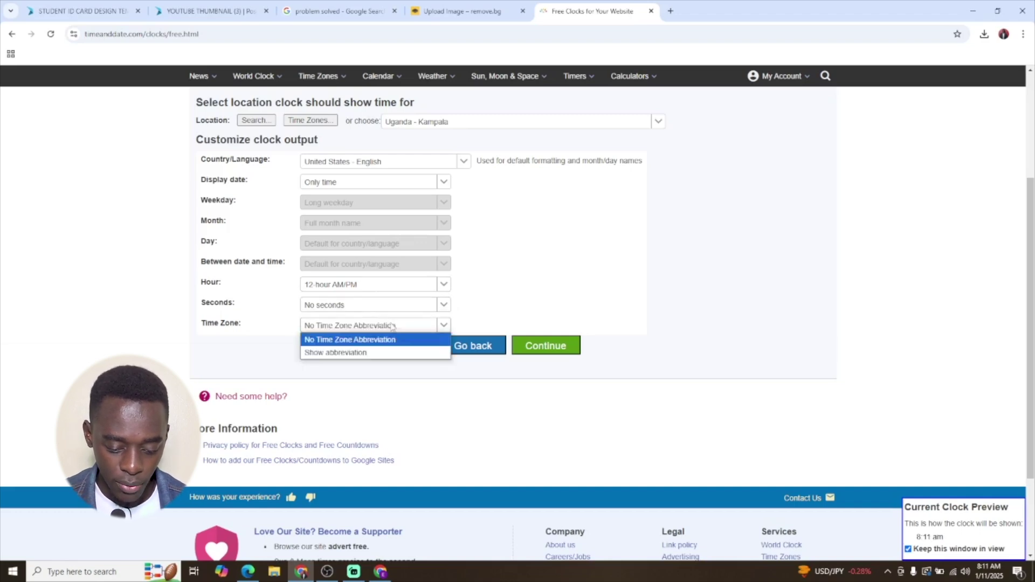
left_click(393, 326)
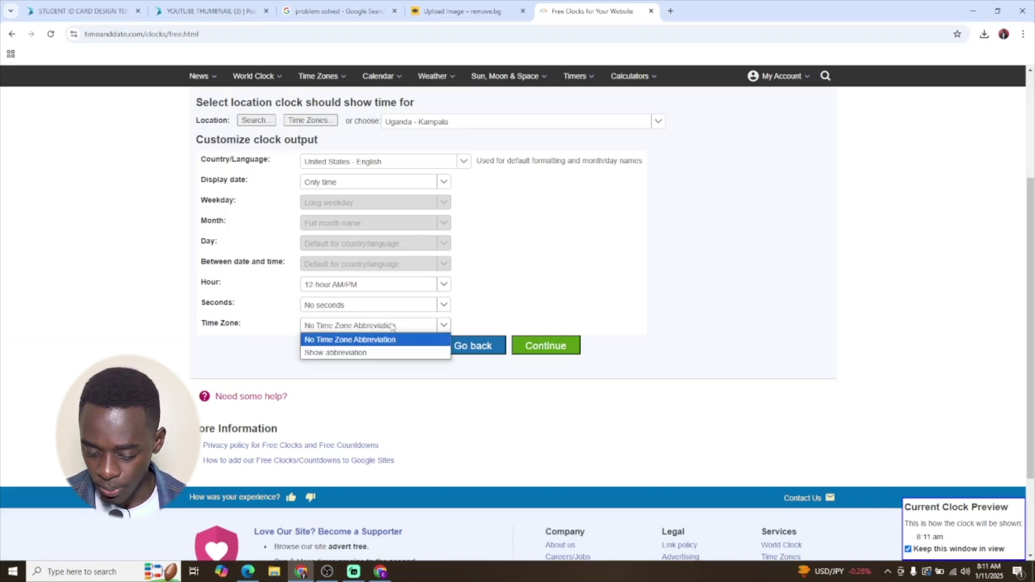
left_click(390, 332)
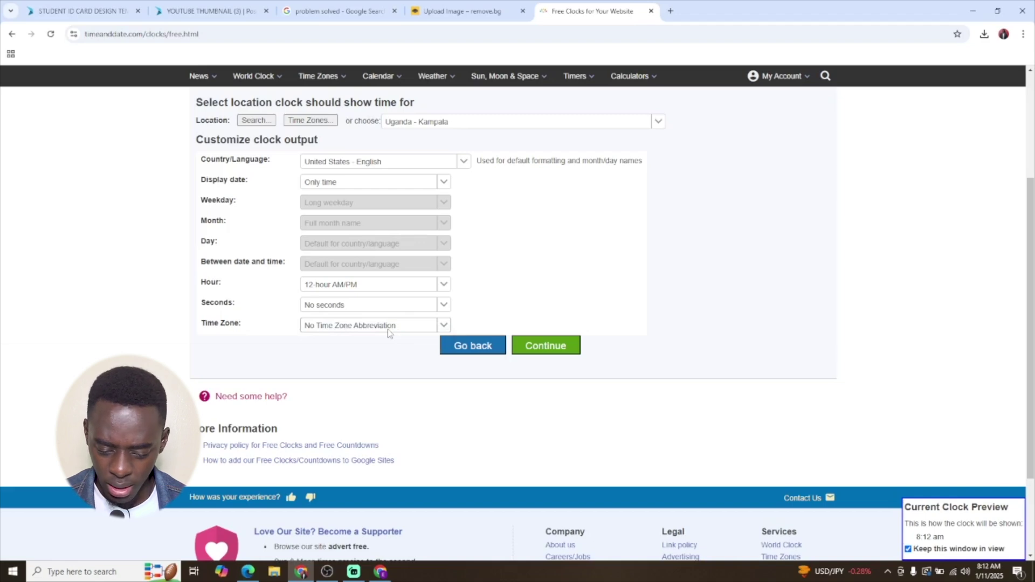
Step: In Customize Part 2, set the clock font to Arial Black, size 48
left_click(533, 348)
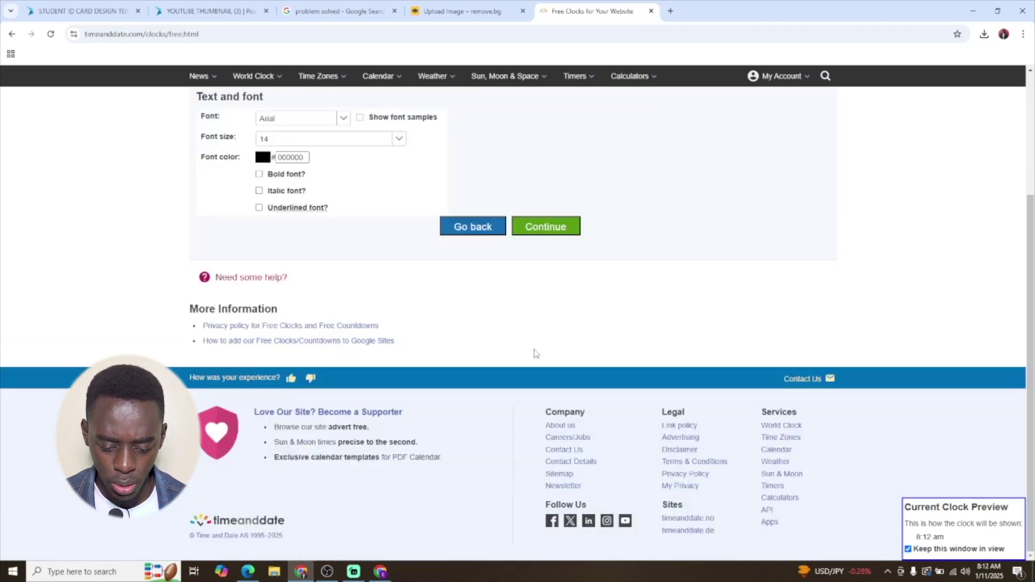
scroll(397, 259, "up", 1)
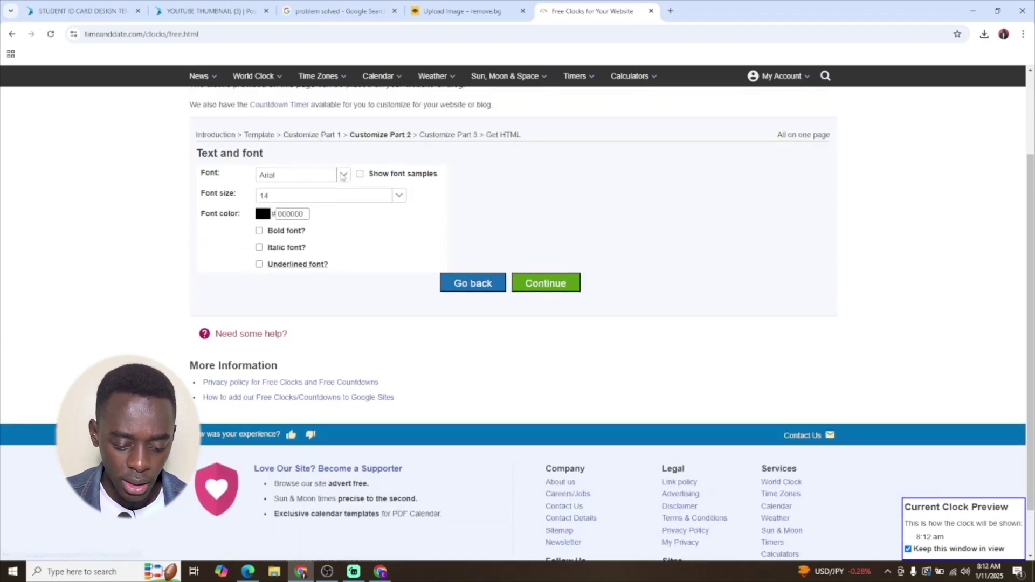
left_click(343, 177)
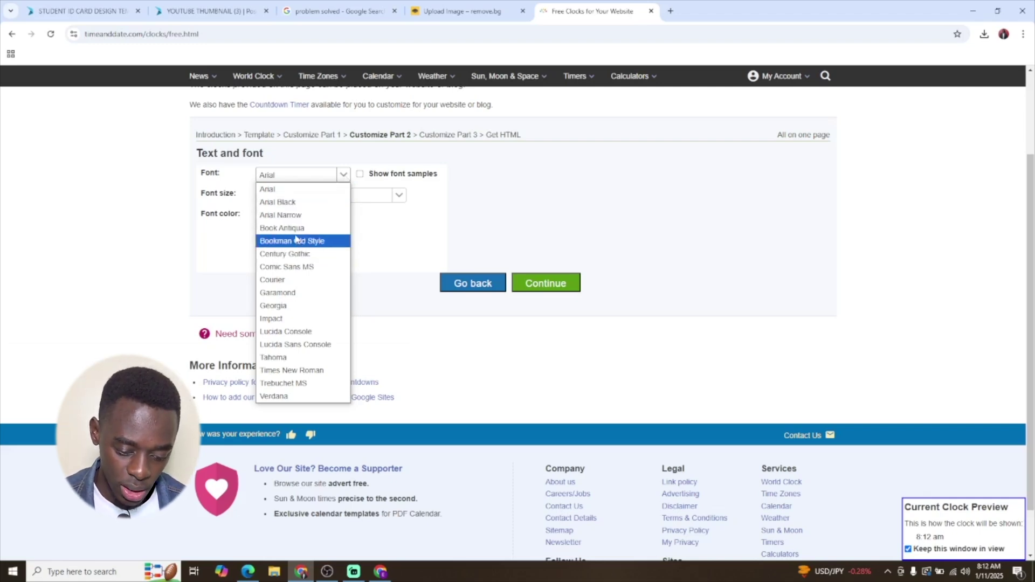
left_click(279, 203)
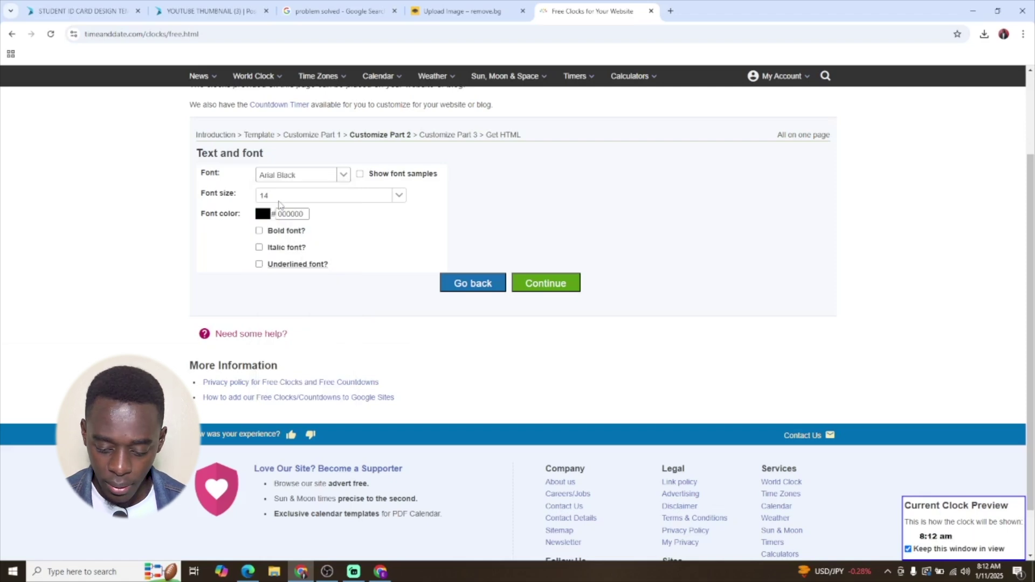
left_click(398, 196)
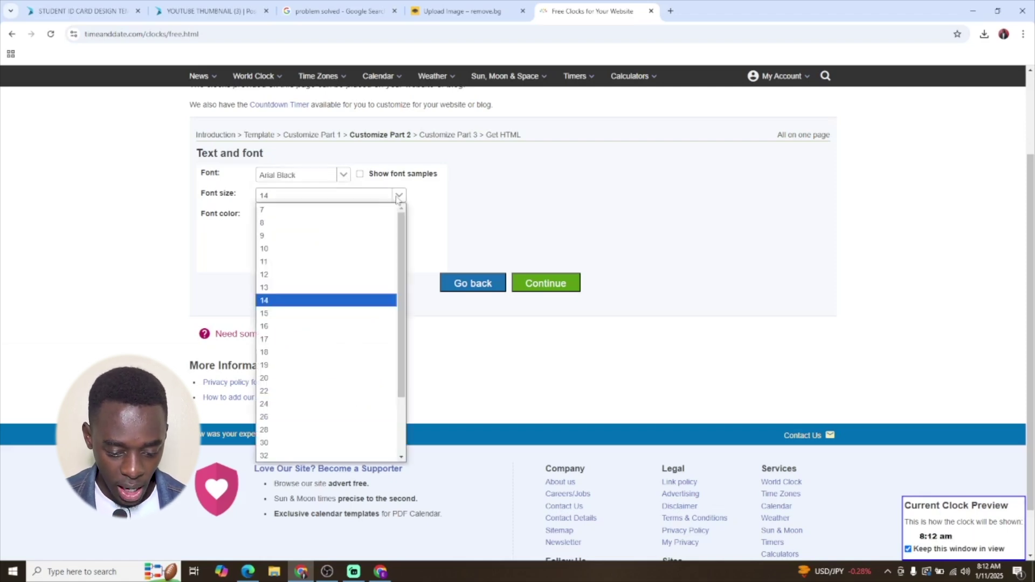
left_click_drag(402, 303, 402, 360)
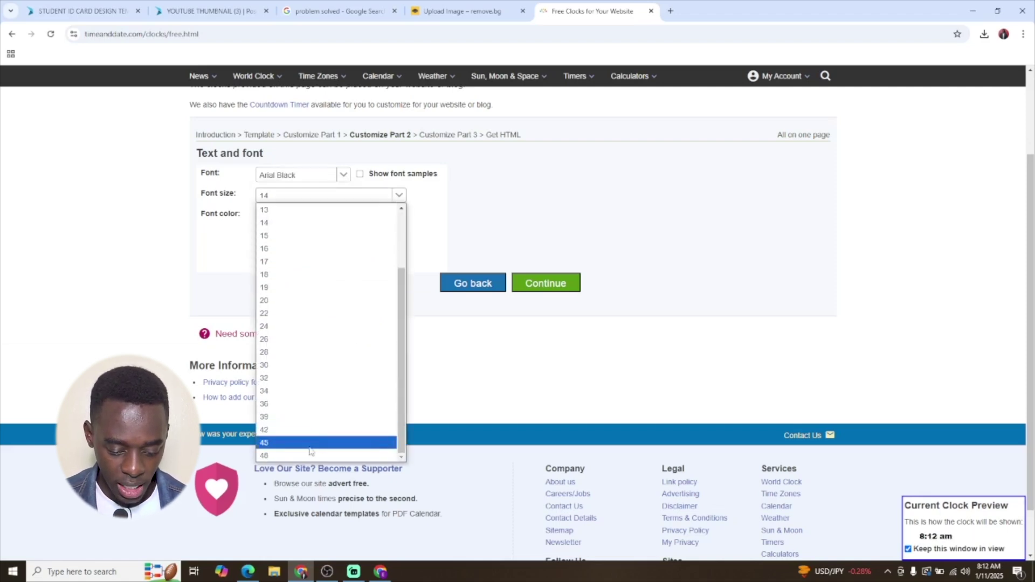
left_click(302, 457)
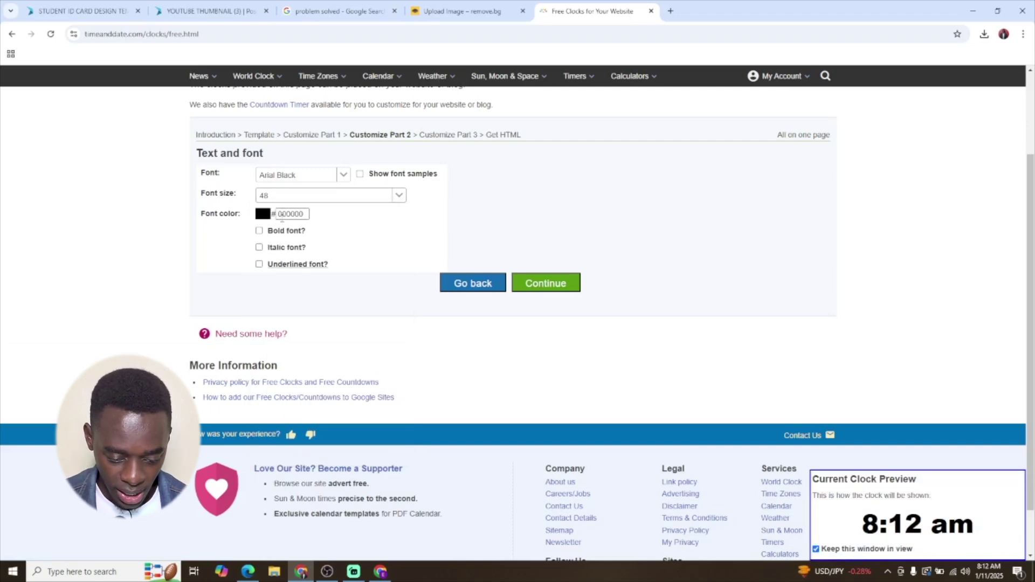
Step: Make the text bright green #00FF00 and leave italic and underline off
left_click(279, 215)
left_click(268, 216)
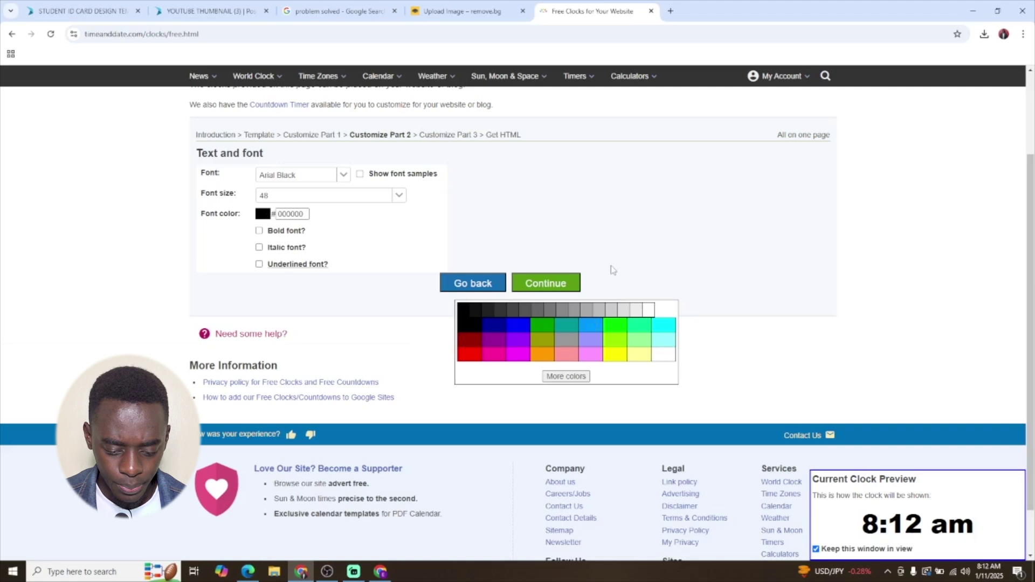
left_click(622, 328)
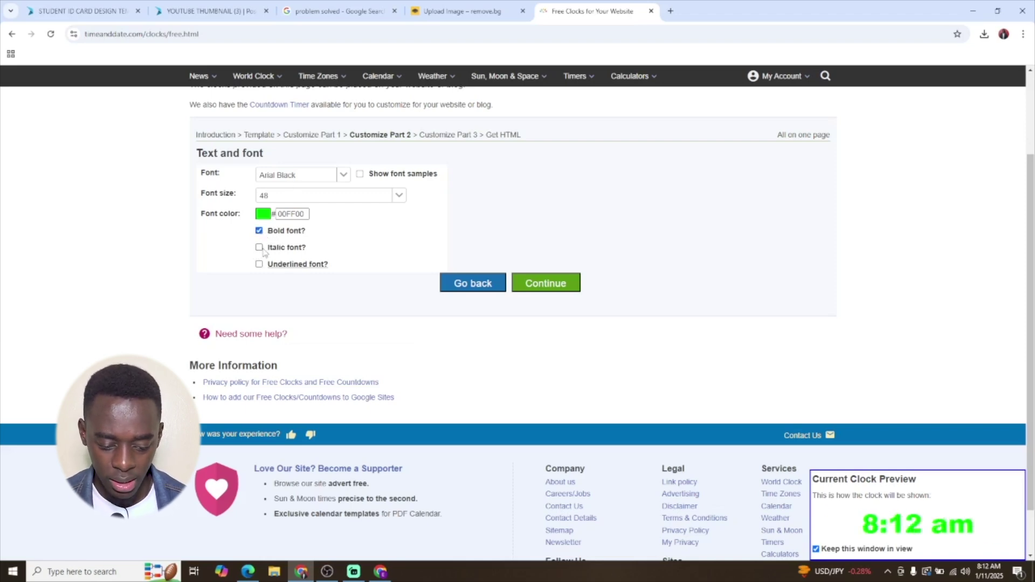
left_click(260, 248)
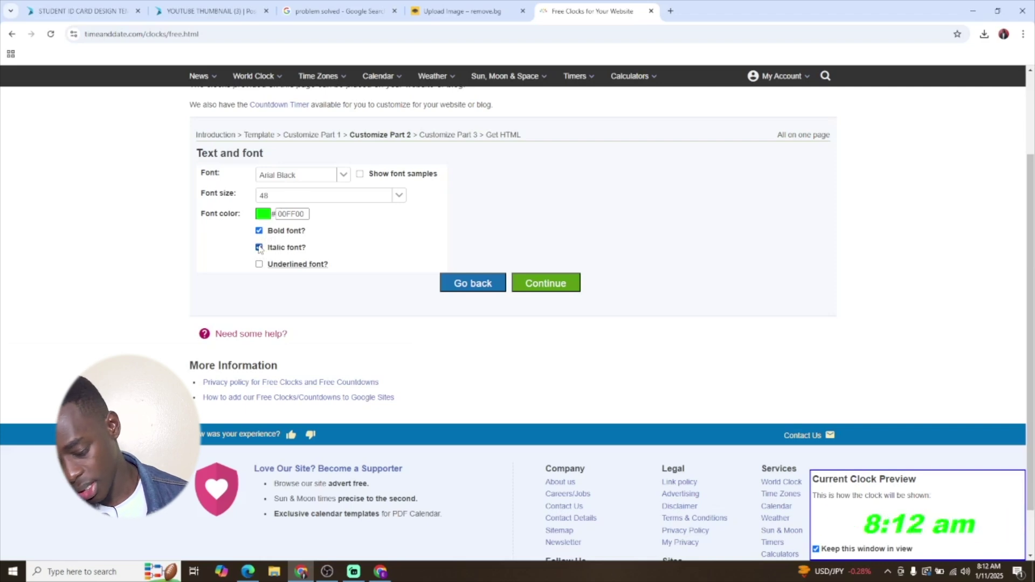
left_click(260, 263)
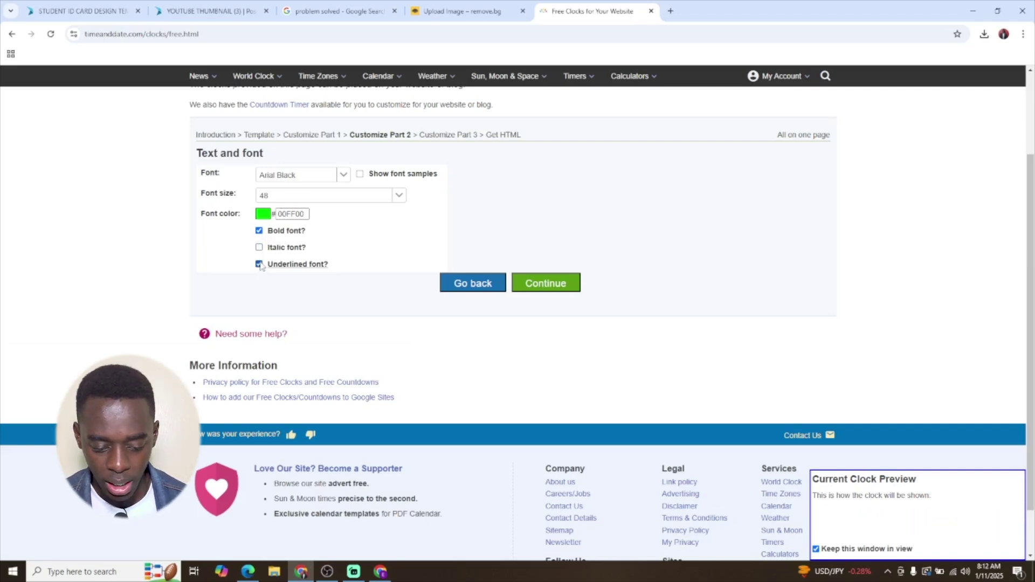
left_click(260, 264)
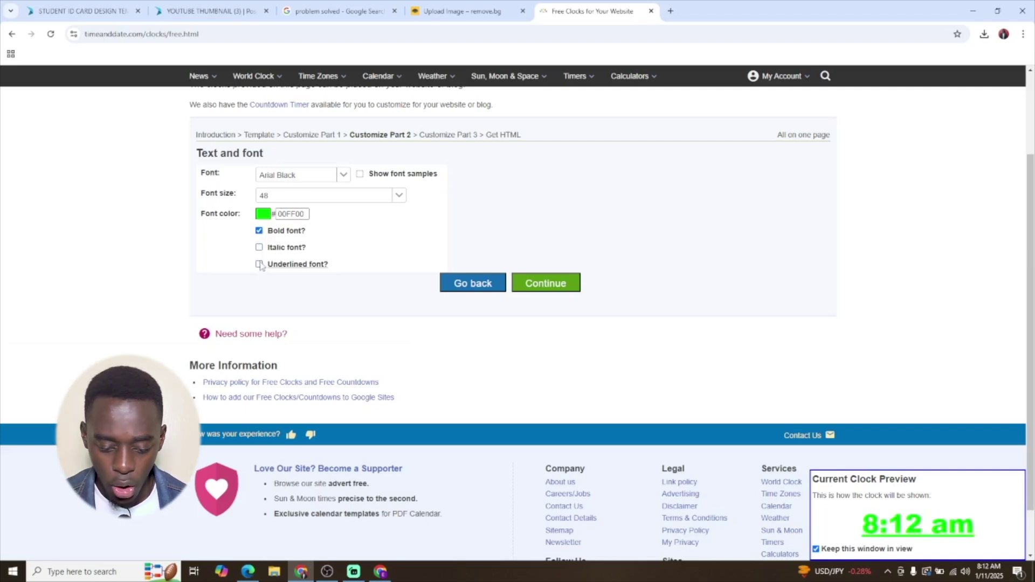
Step: Set the clock and page backgrounds to transparent, then continue to the HTML code
left_click(534, 285)
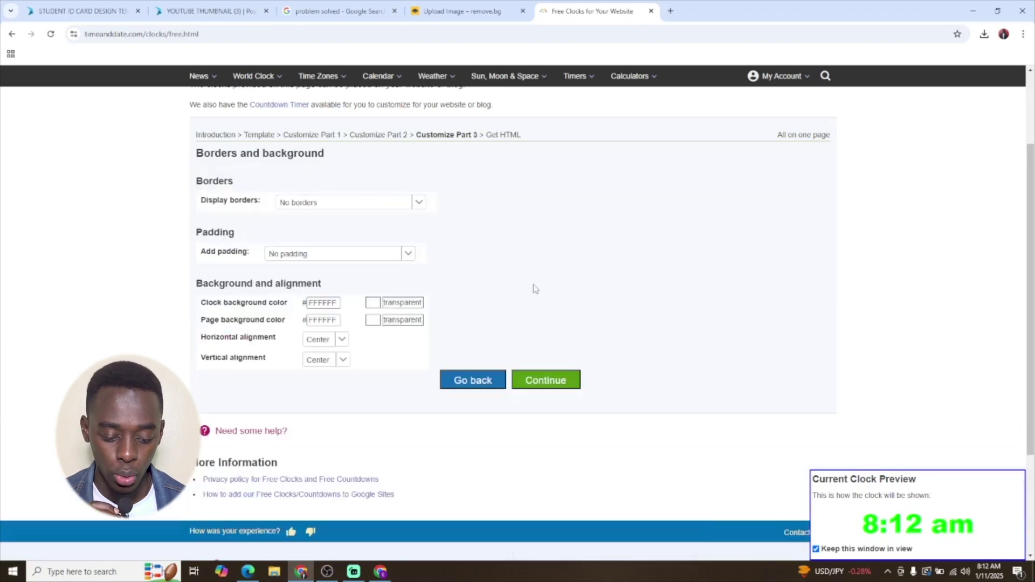
scroll(448, 281, "down", 1)
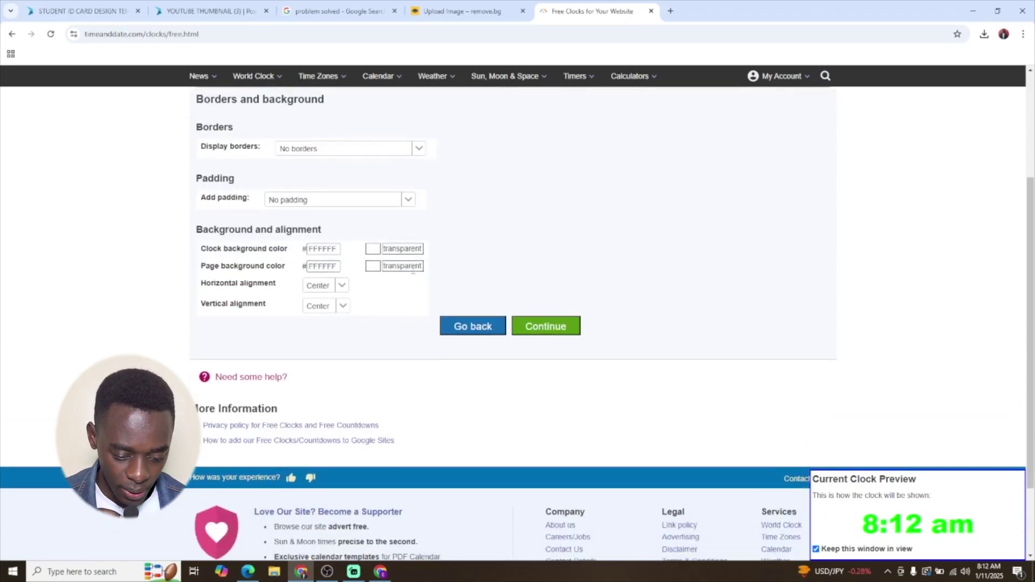
left_click(373, 250)
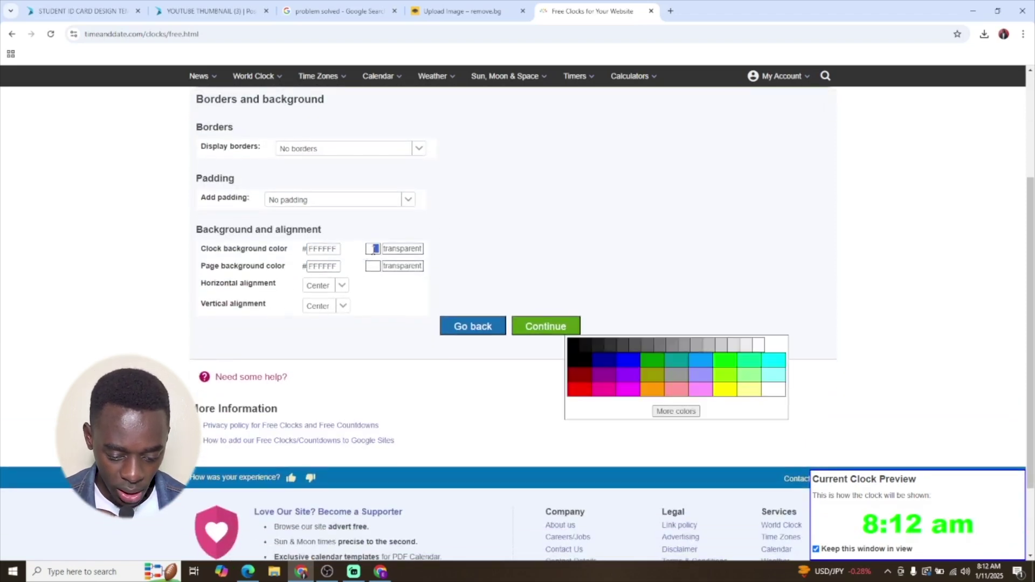
double_click(389, 250)
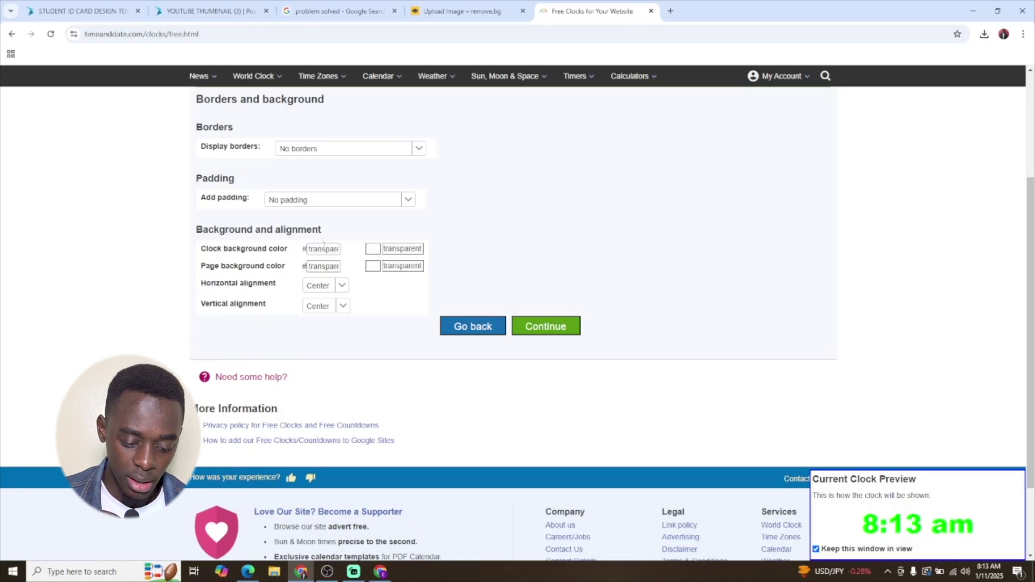
left_click(555, 333)
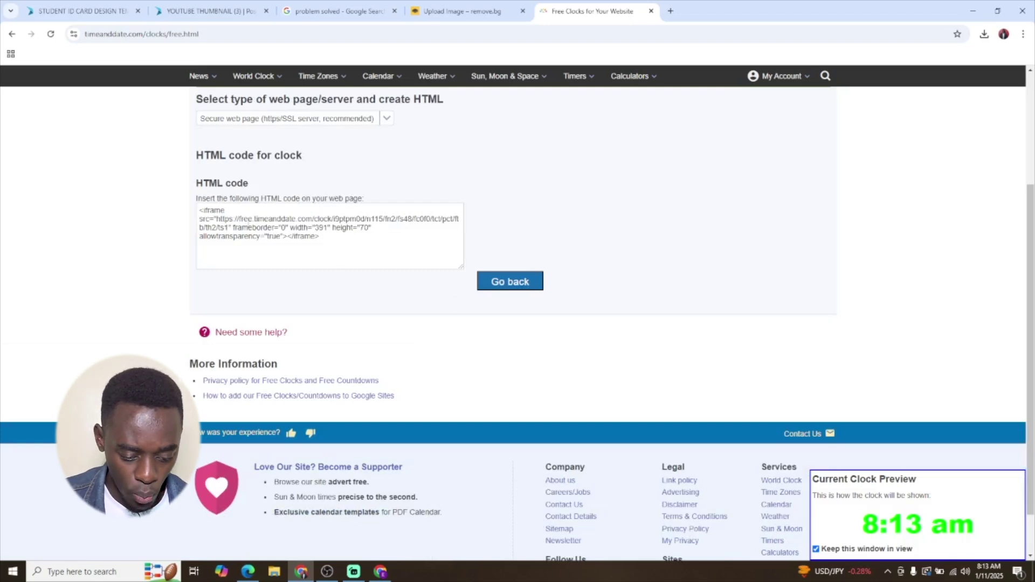
Step: Select the clock's src URL in the HTML code box, from https onward
left_click(217, 220)
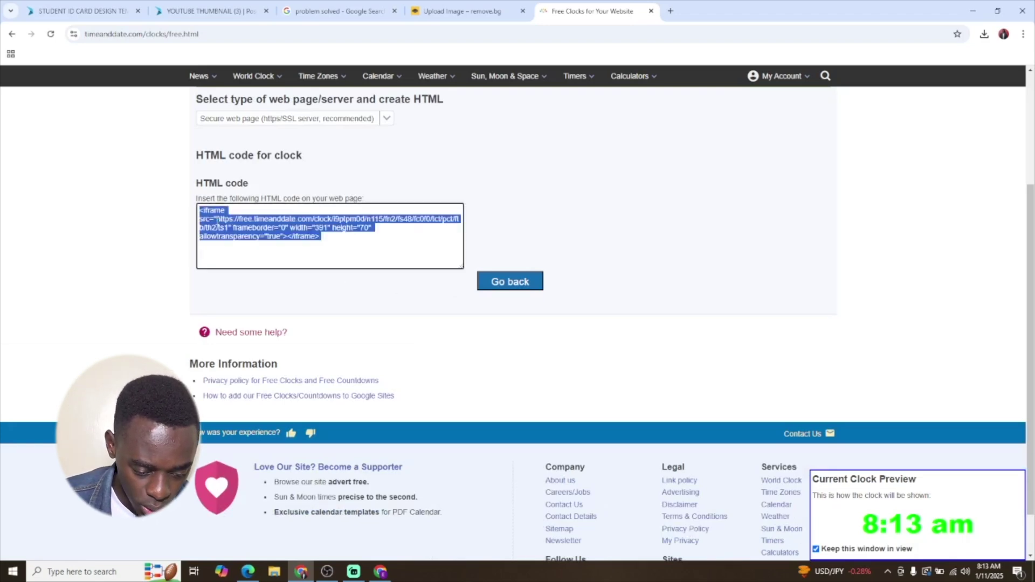
left_click(217, 220)
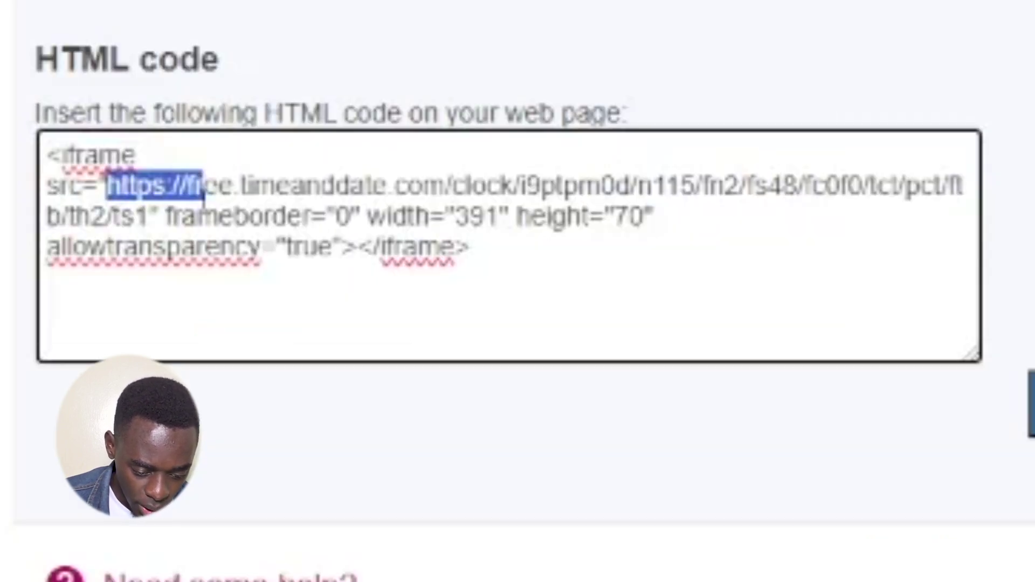
mouse_move(202, 186)
left_mouse_down()
mouse_move(239, 217)
mouse_move(300, 217)
mouse_move(316, 246)
mouse_move(257, 245)
mouse_move(272, 247)
left_mouse_up()
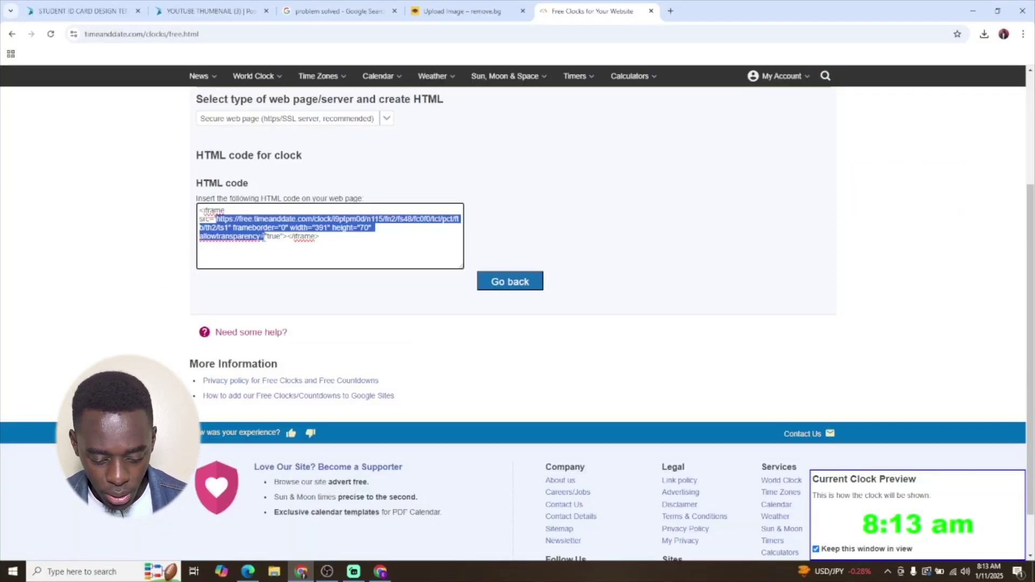
Step: In OBS, add a Browser source named 'time in obs' to MUST ARDC
left_click(328, 572)
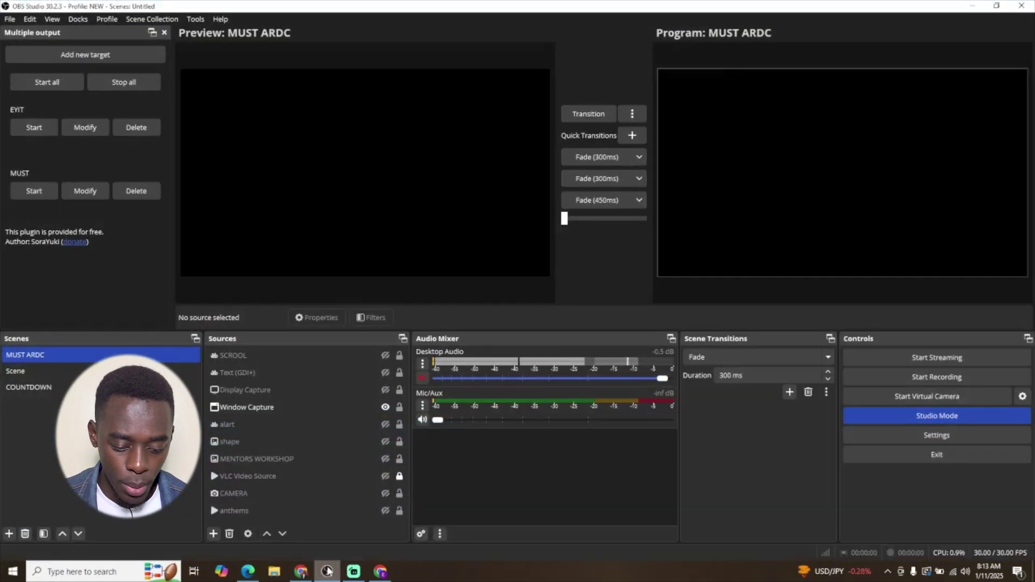
left_click(214, 534)
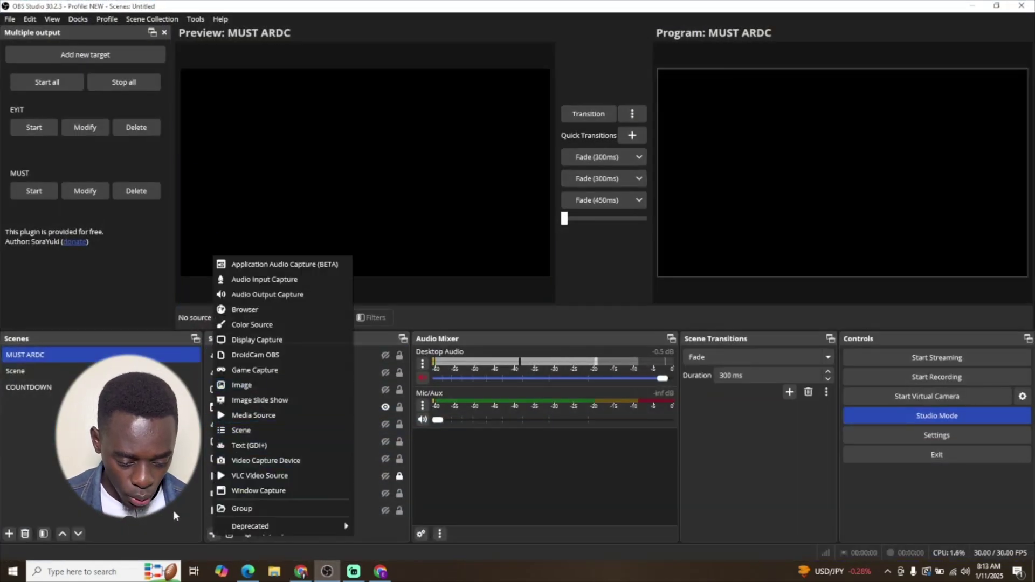
left_click(173, 516)
left_click(212, 536)
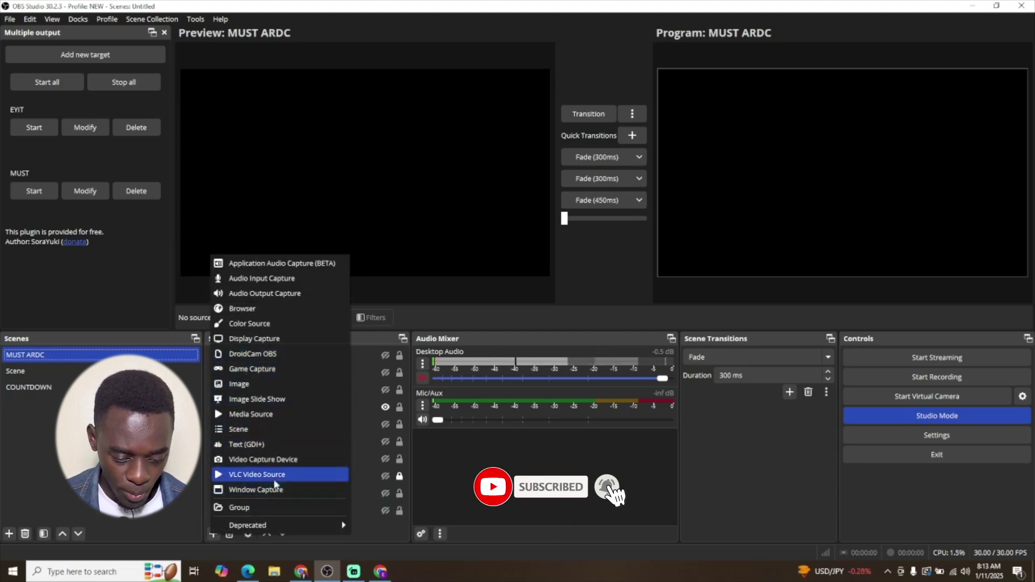
left_click(247, 308)
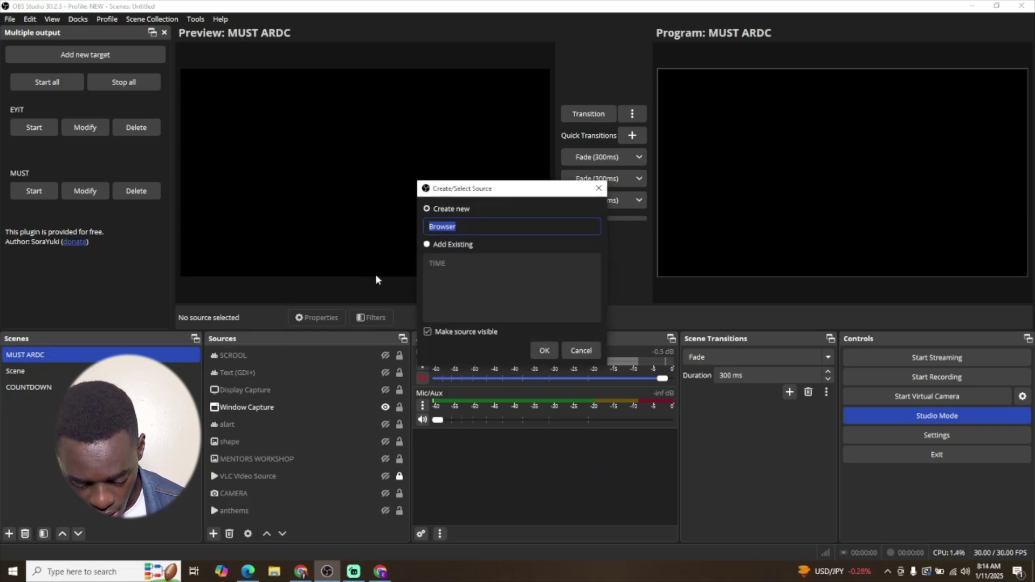
type("time ")
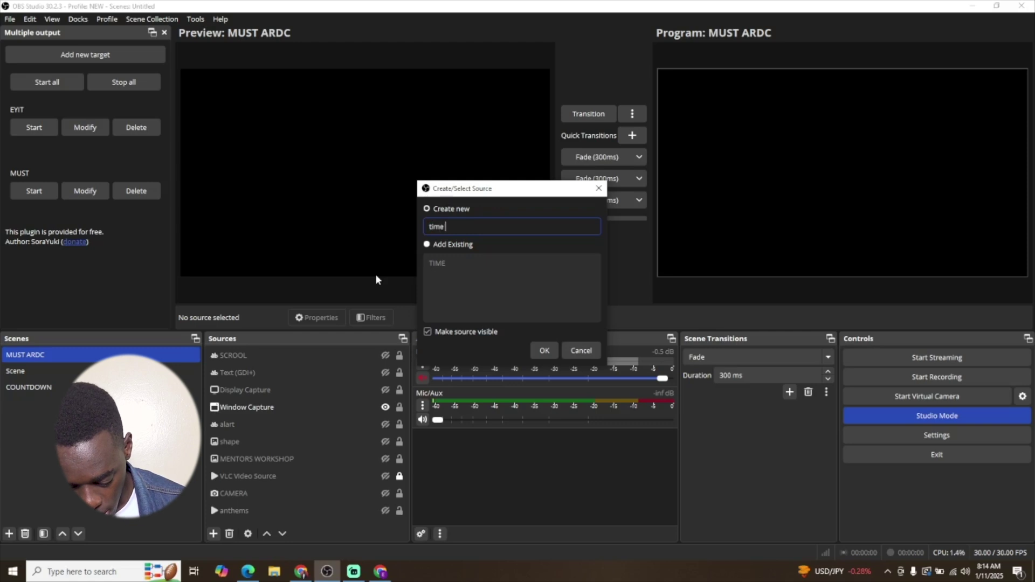
type("in ob")
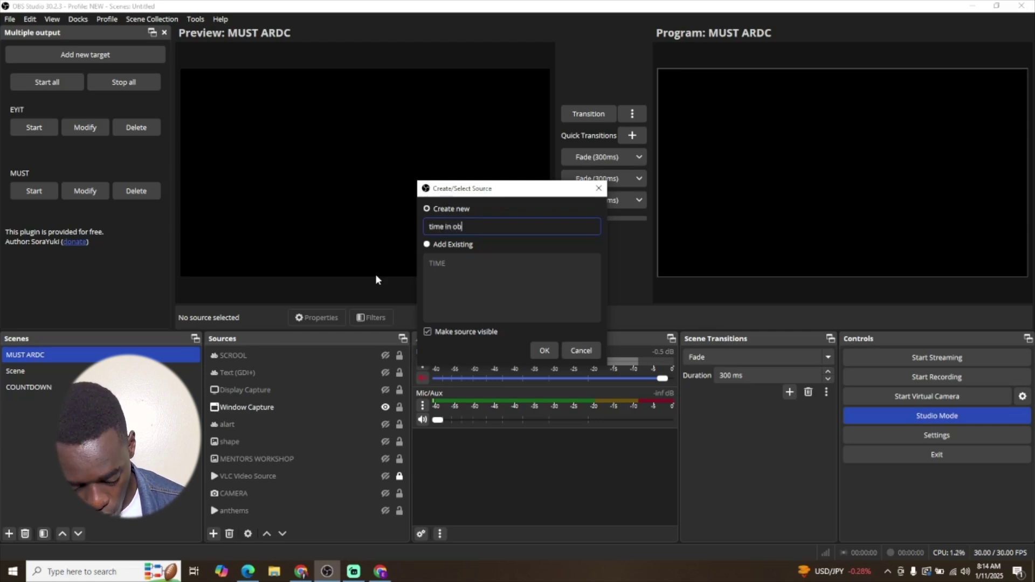
type("s")
key("Return")
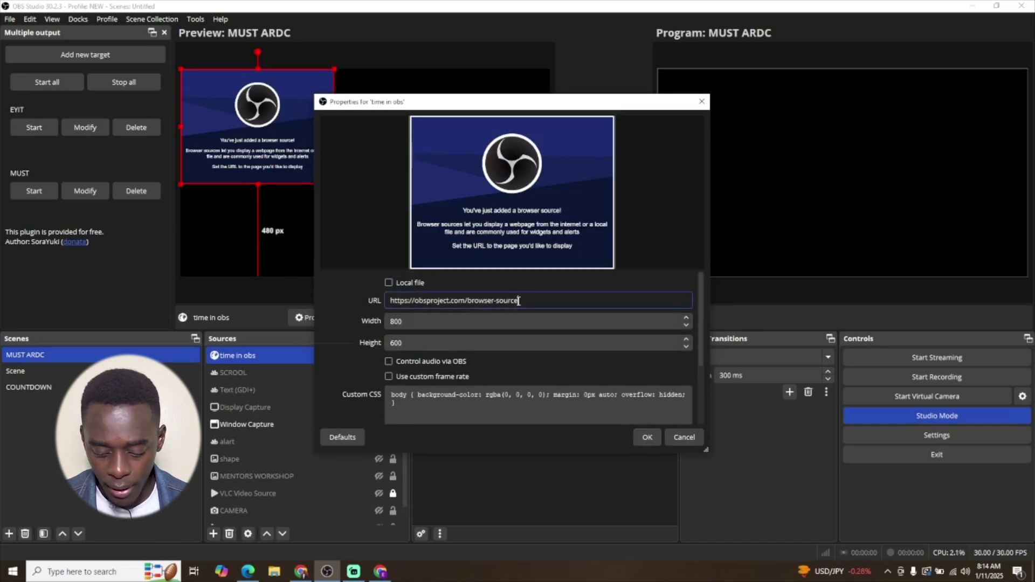
Step: Replace the default URL with the copied clock link and confirm with OK
left_click(519, 299)
key("BackSpace")
key("BackSpace")
key("BackSpace")
key("BackSpace")
key("BackSpace")
key("BackSpace")
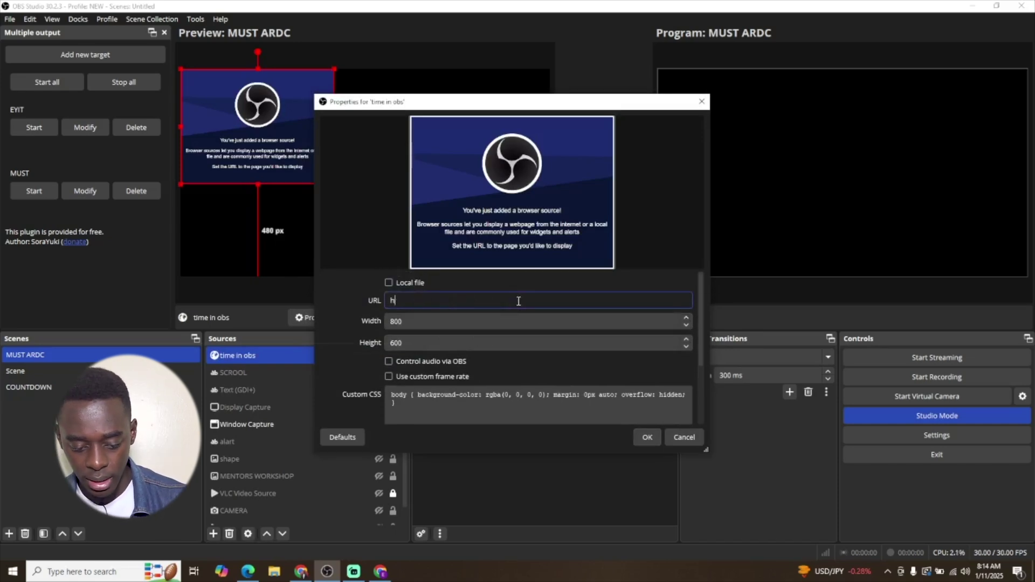
key("BackSpace")
key("ctrl+v")
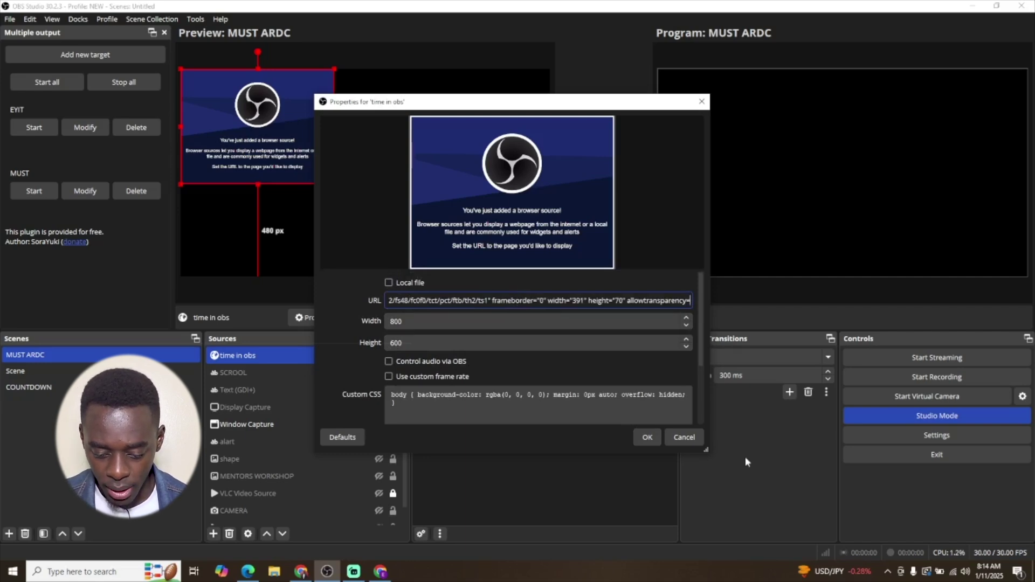
left_click(647, 439)
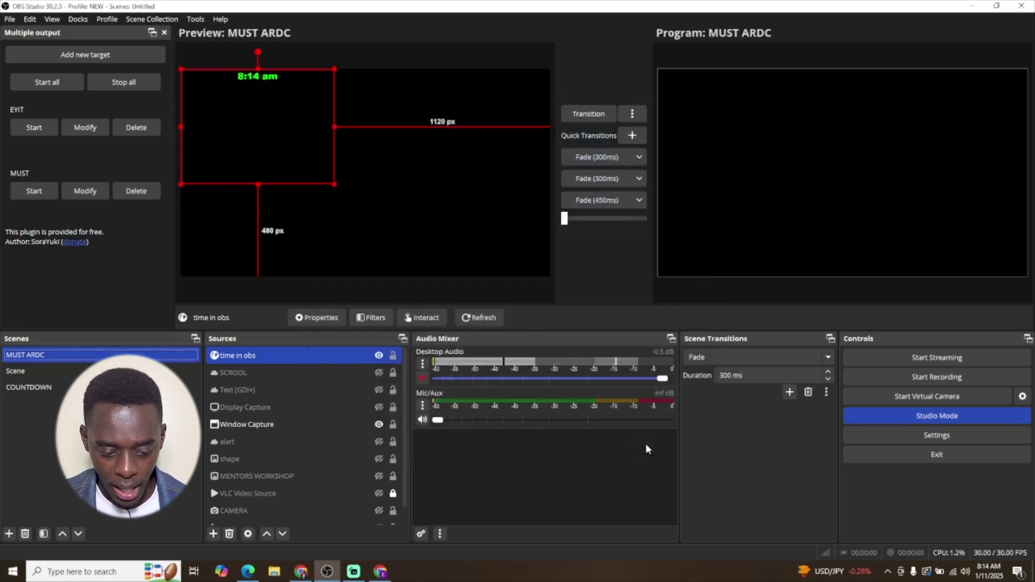
Step: Fit, shrink and move the 'time in obs' clock, then Fade it live to Program
left_click(333, 182)
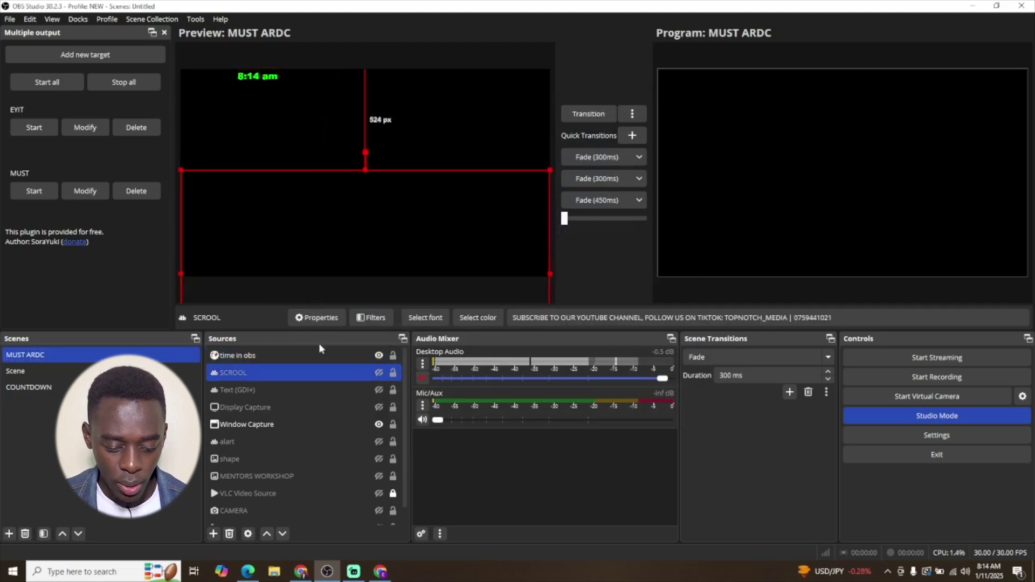
left_click(312, 357)
key("ctrl+f")
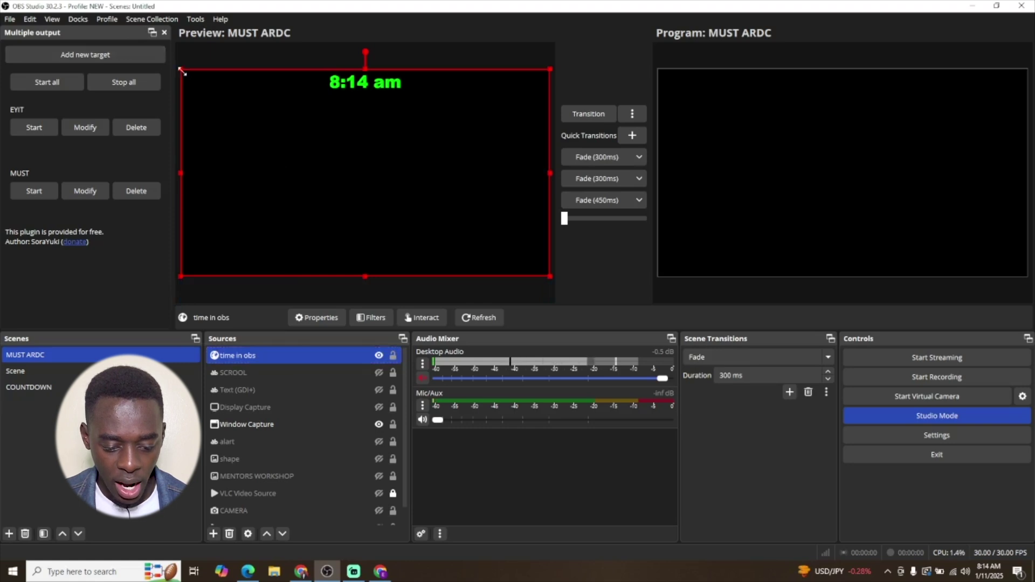
left_click_drag(181, 71, 246, 104)
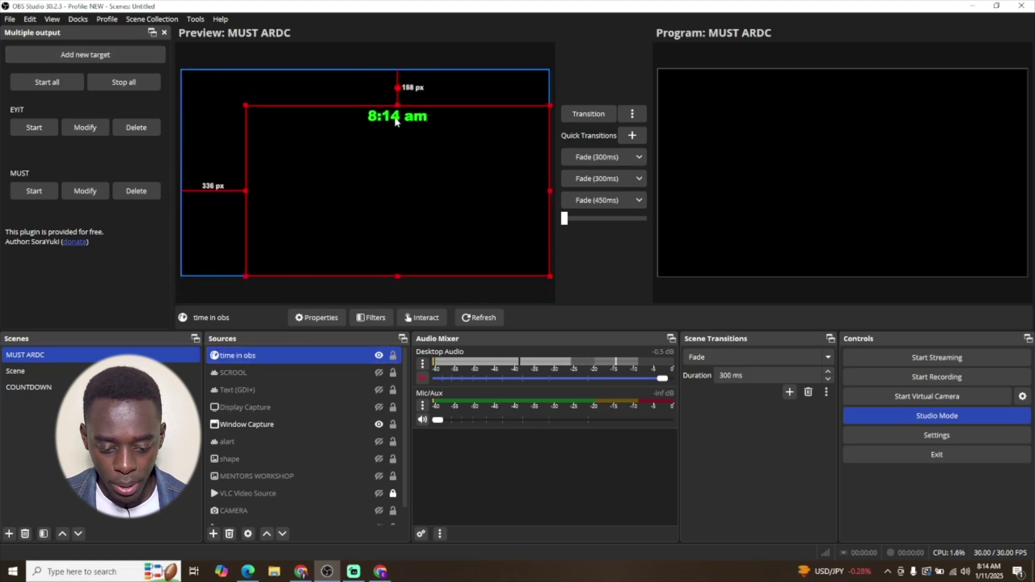
left_click_drag(387, 115, 367, 135)
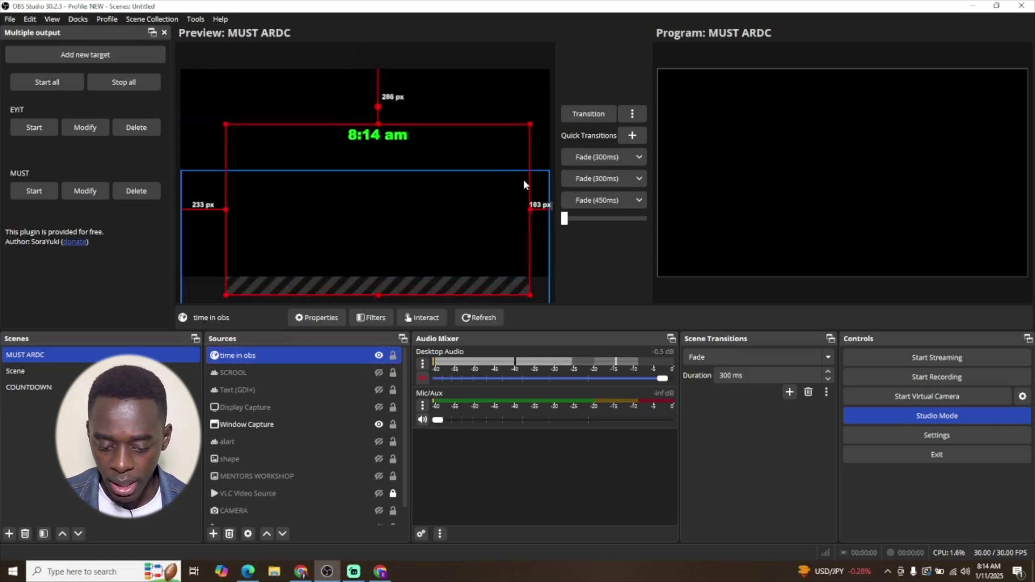
left_click(604, 159)
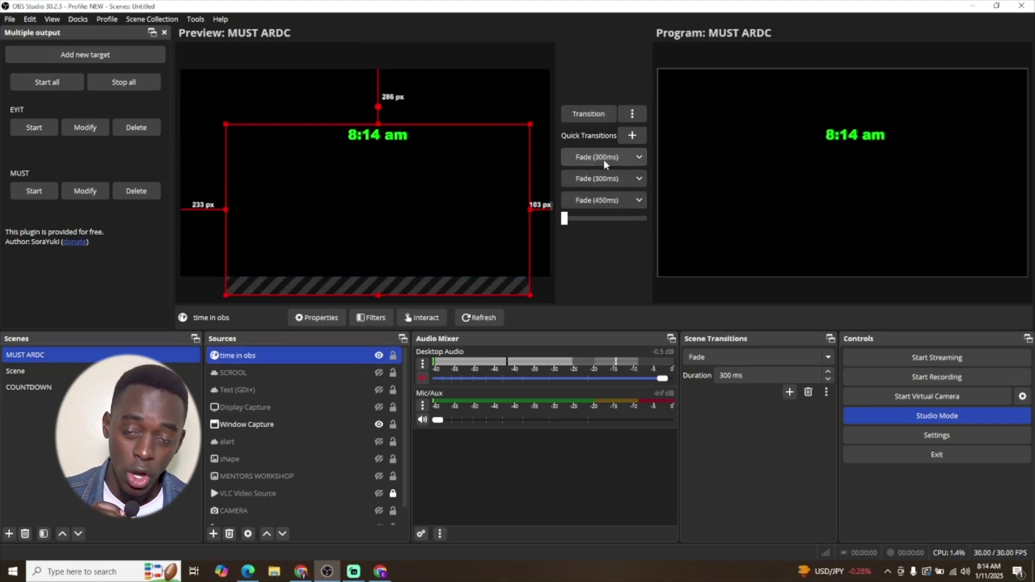